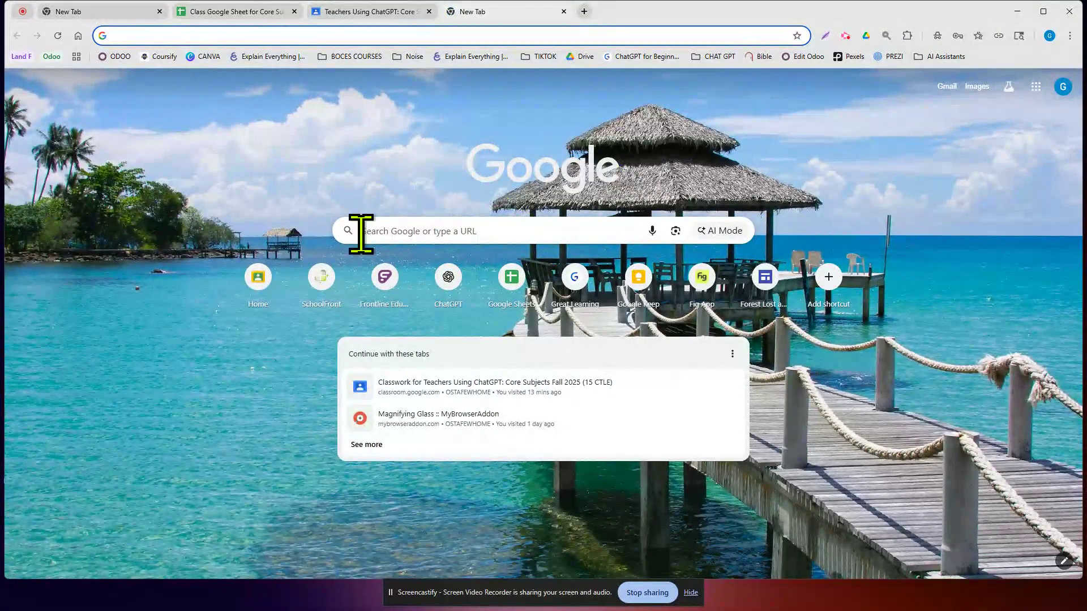
- Launch Google Classroom from the Google apps grid on Chrome's new-tab page
click(1035, 87)
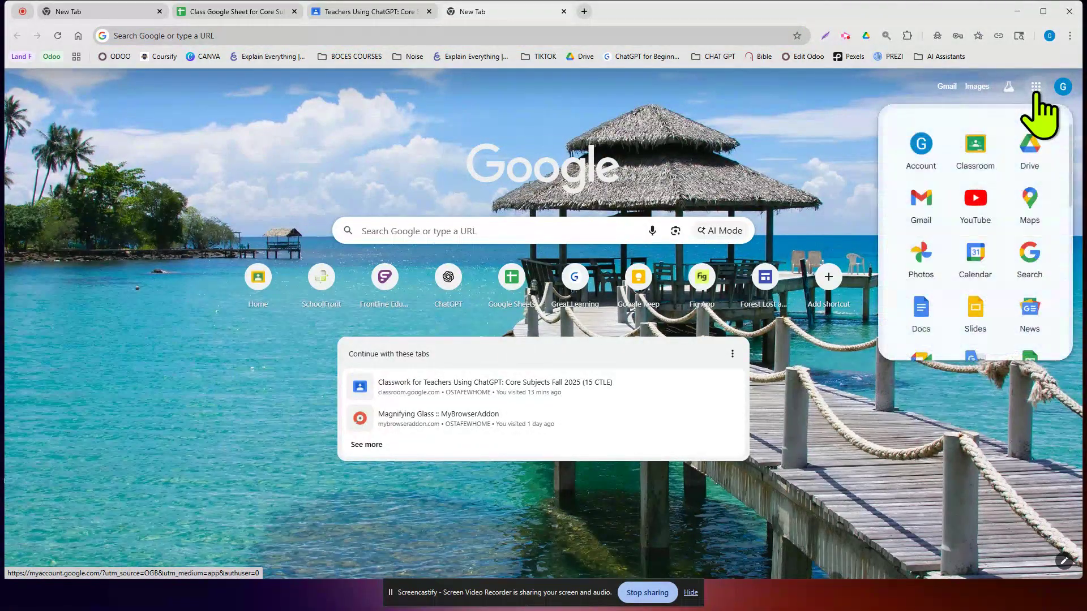
click(987, 147)
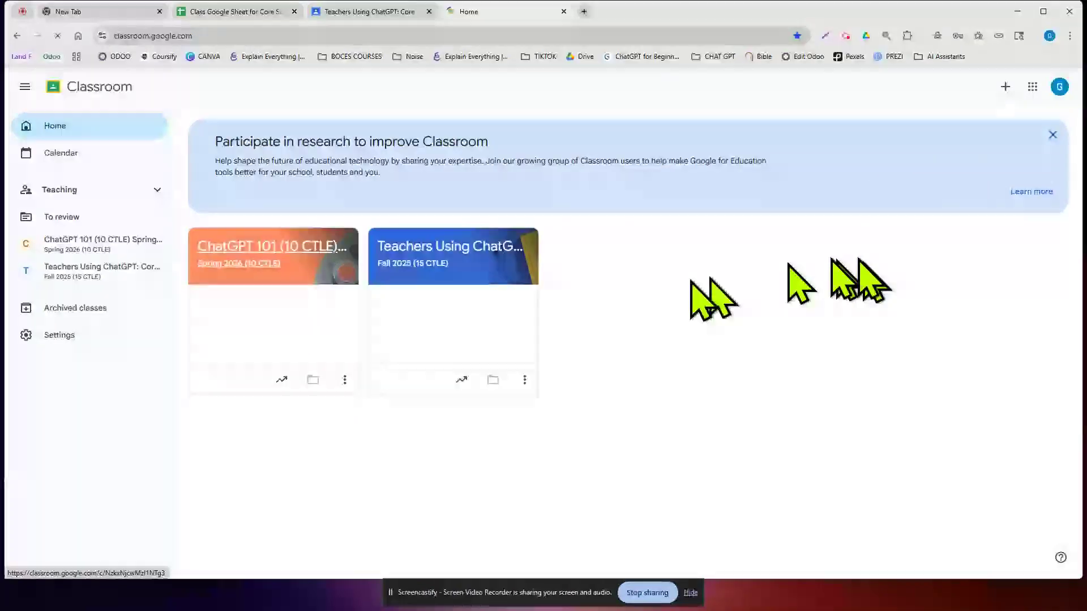
- In the Teachers Using ChatGPT: Core Subjects Classwork, open Module 4's attached Class Google Sheet
click(463, 249)
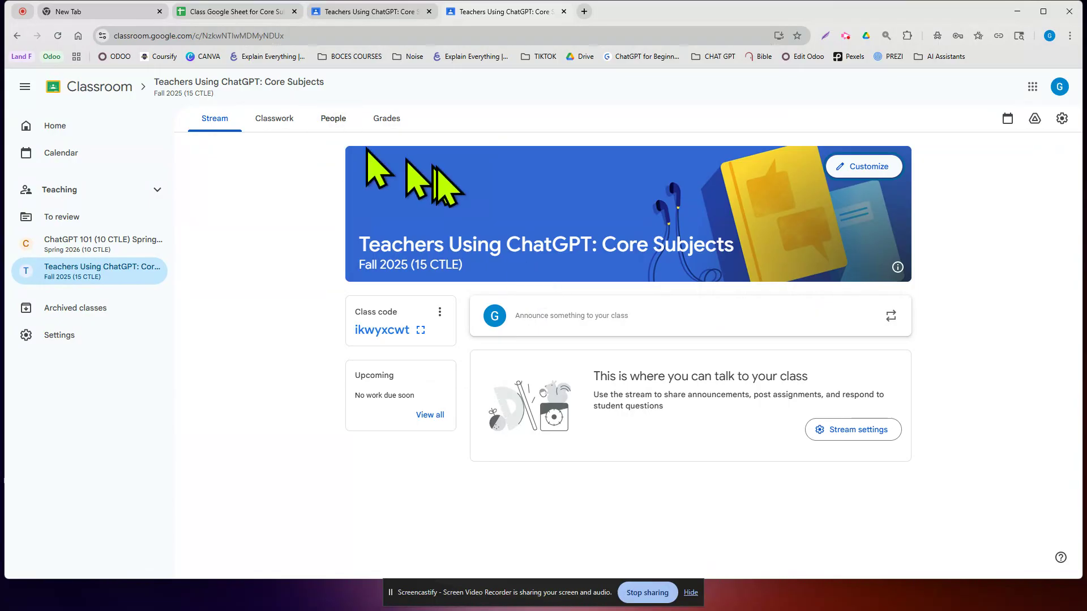
click(287, 121)
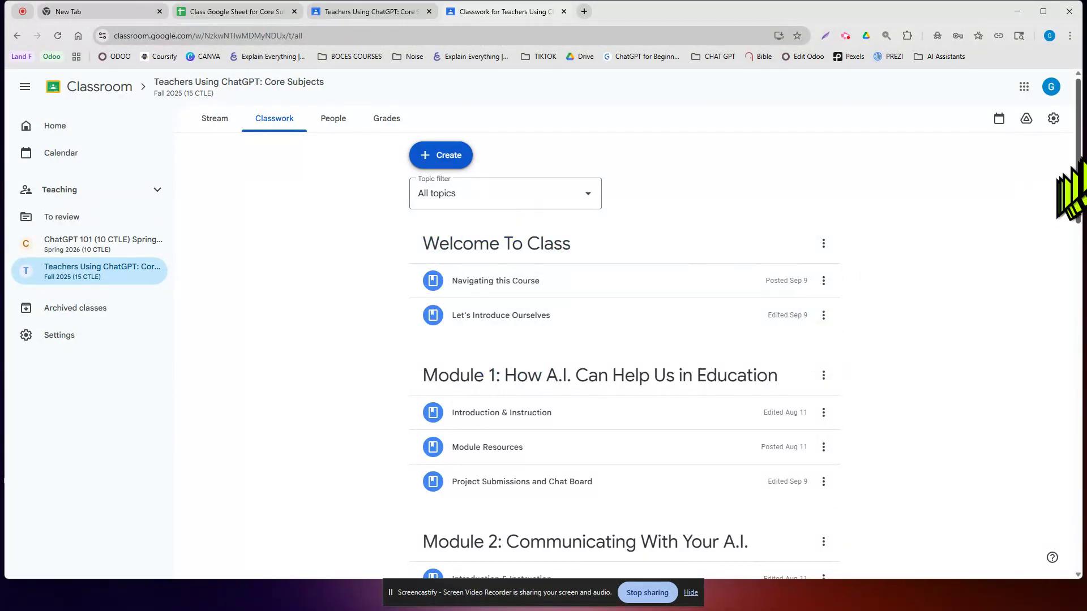
drag(1081, 176, 1079, 532)
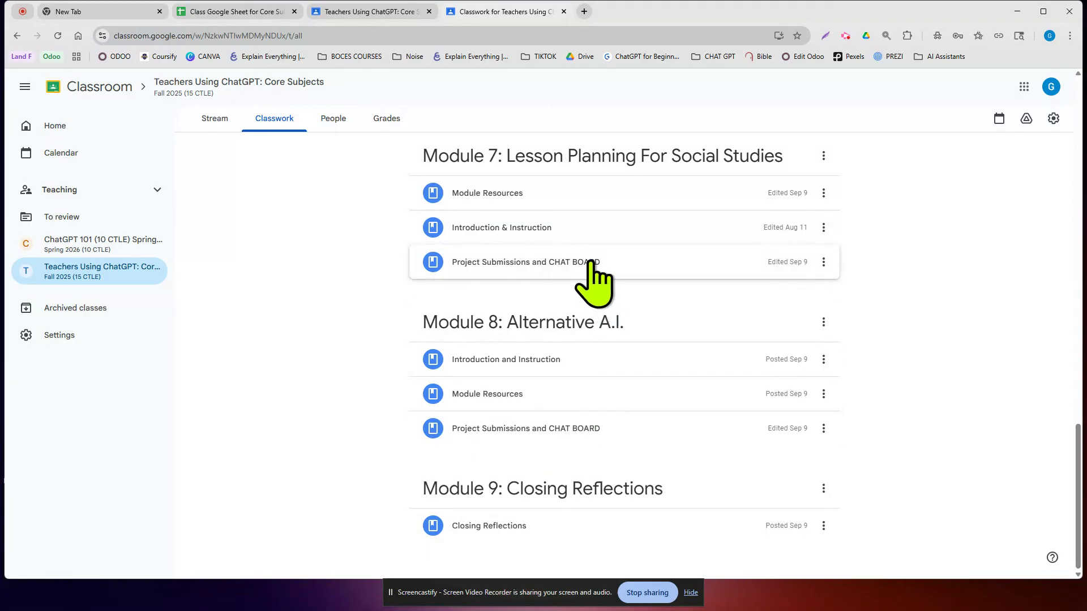
scroll(586, 262, up, 9)
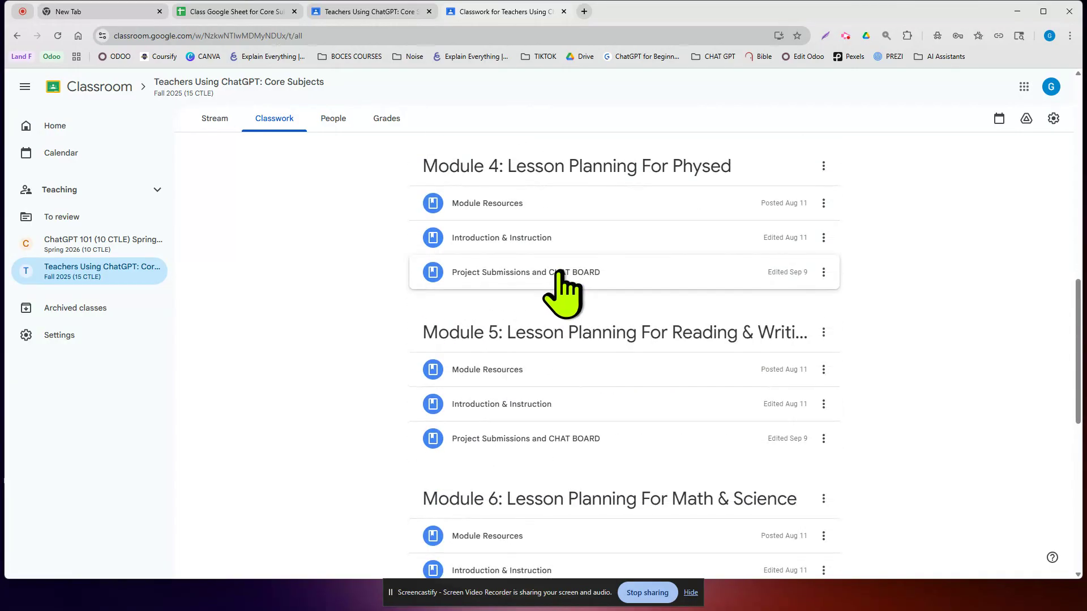
click(541, 273)
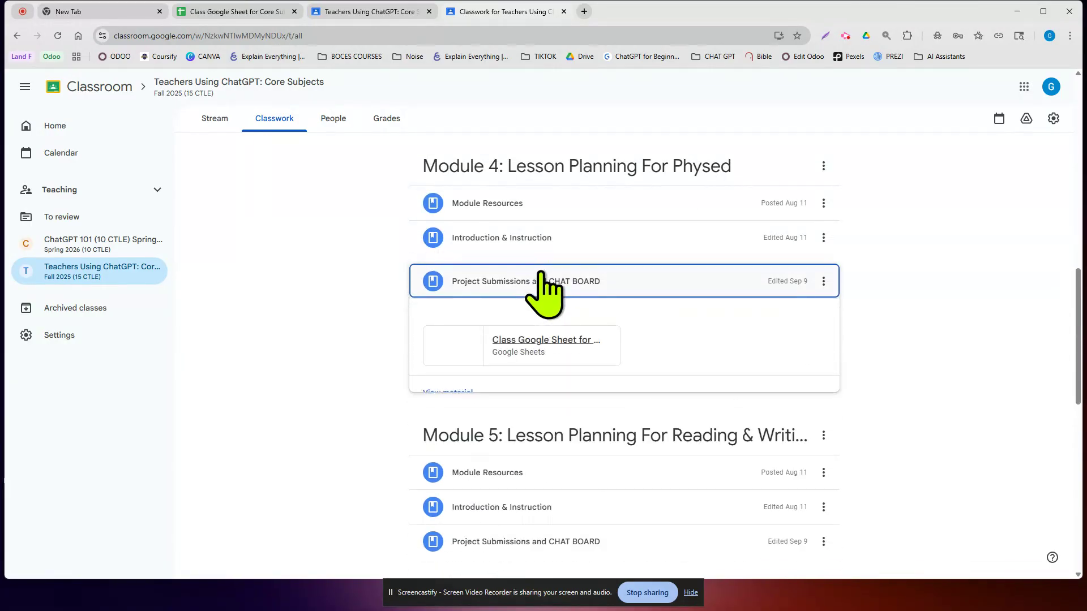
click(543, 342)
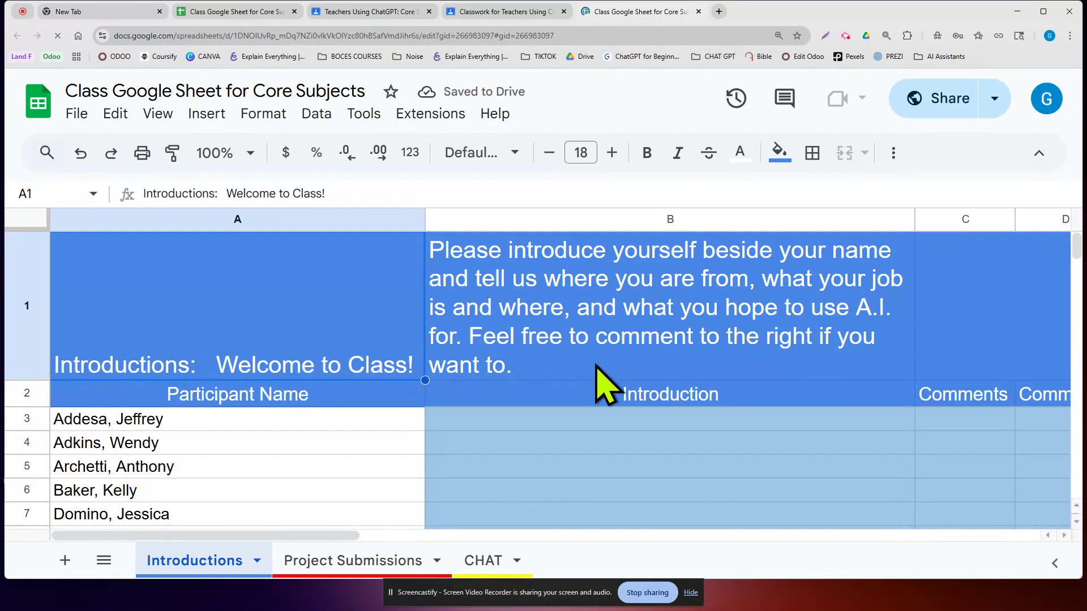
- Switch the Class Google Sheet to the Project Submissions tab and select Module 1 cell B4
scroll(566, 408, down, 2)
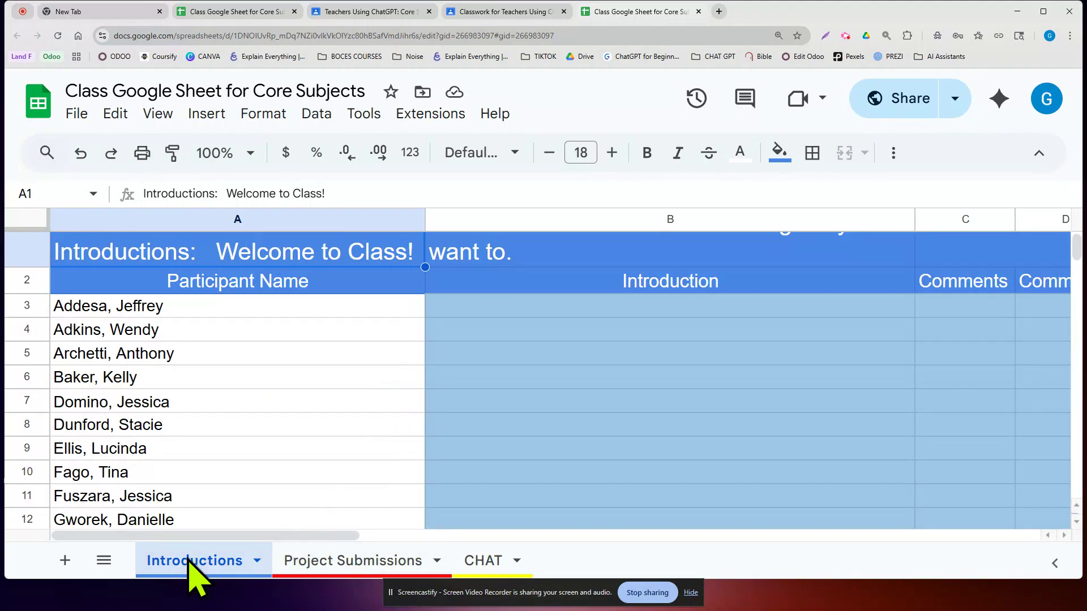
click(624, 304)
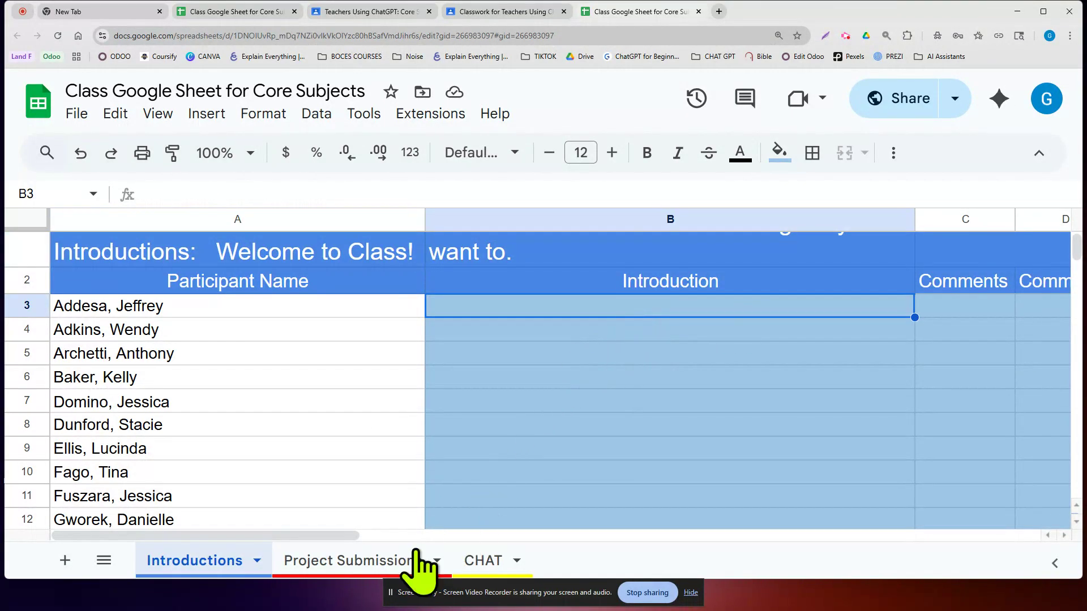
click(364, 561)
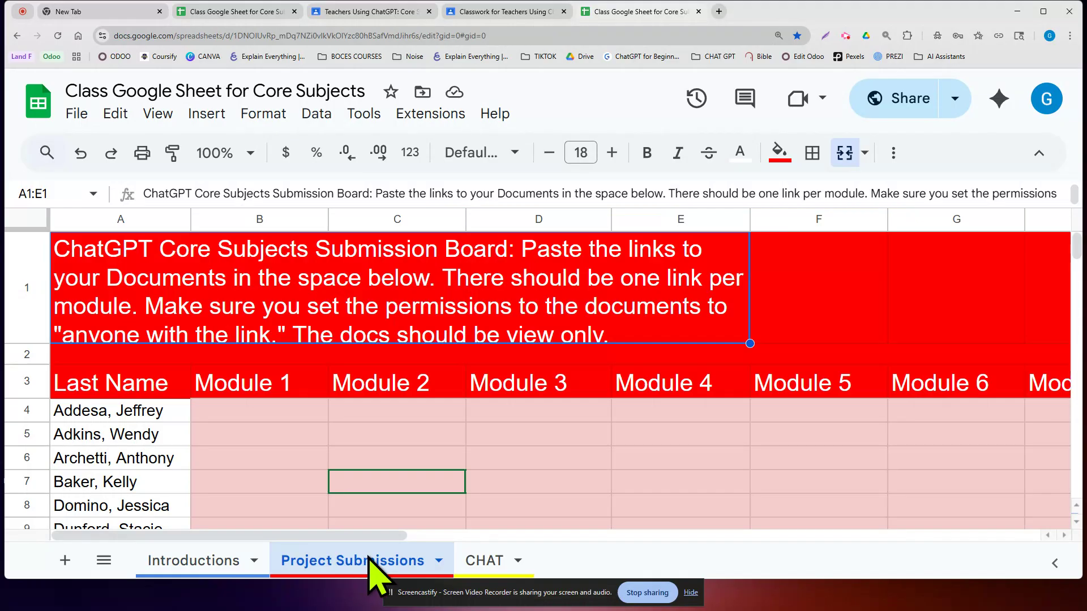
click(279, 411)
- Look over the Module 2–3 cells and the CHAT sheet's Name and comment cells
click(364, 409)
click(479, 409)
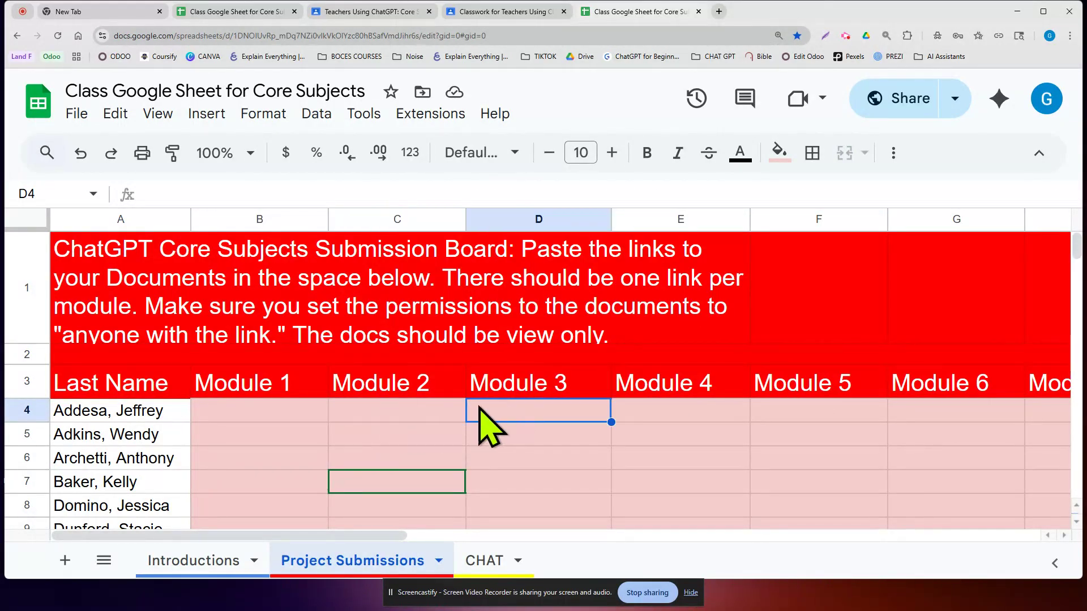
click(512, 558)
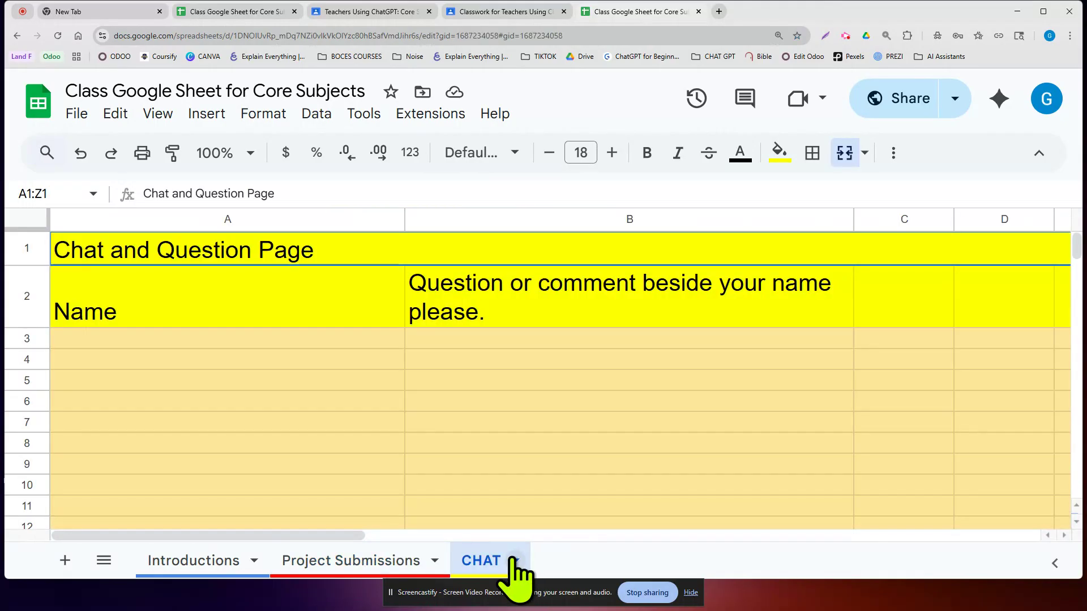
click(243, 340)
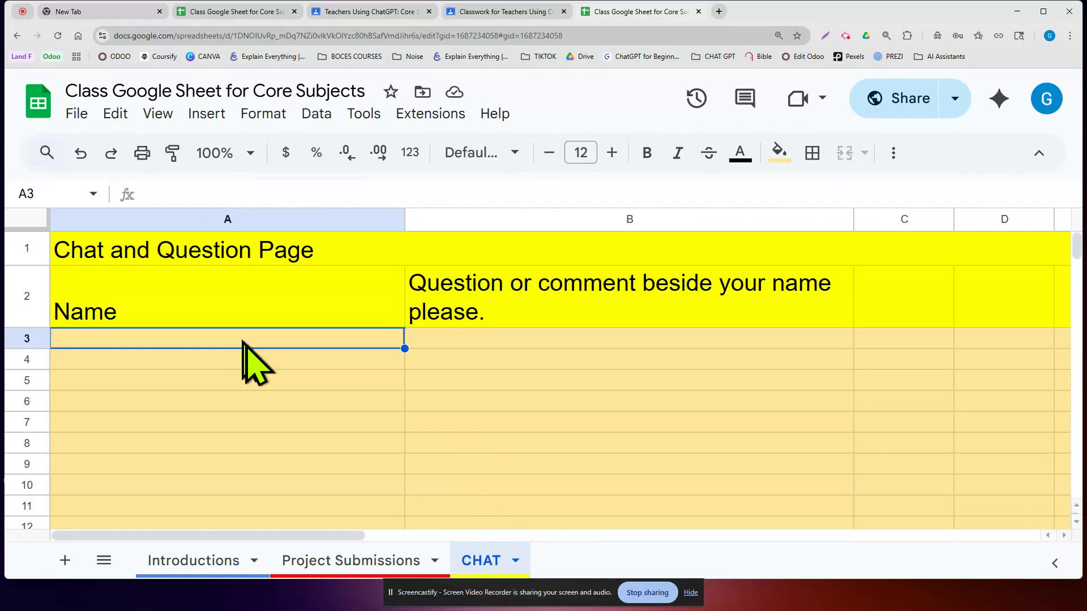
click(256, 358)
click(517, 339)
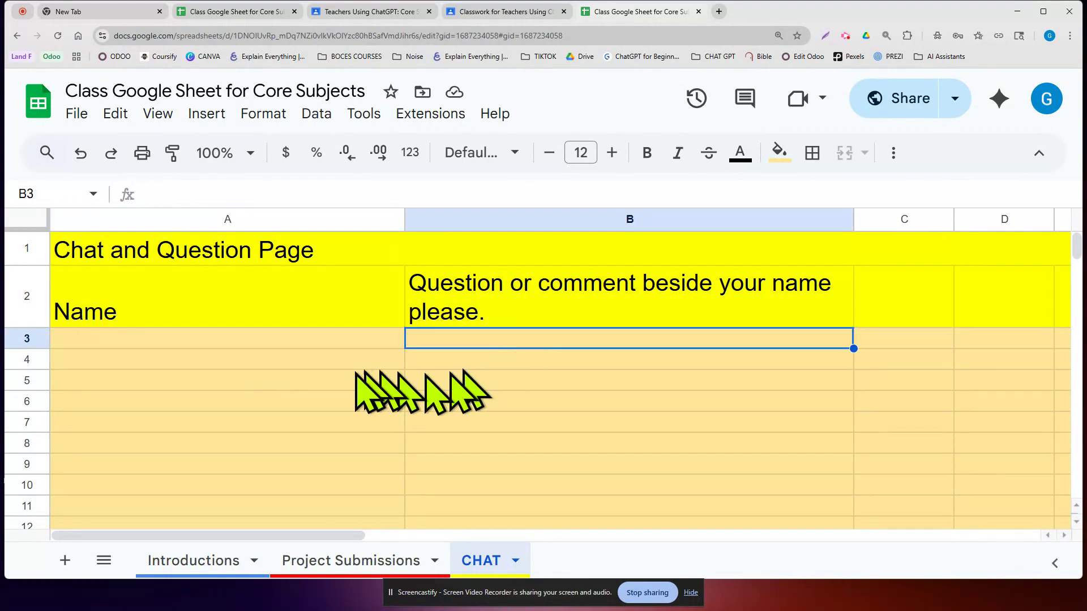
click(334, 362)
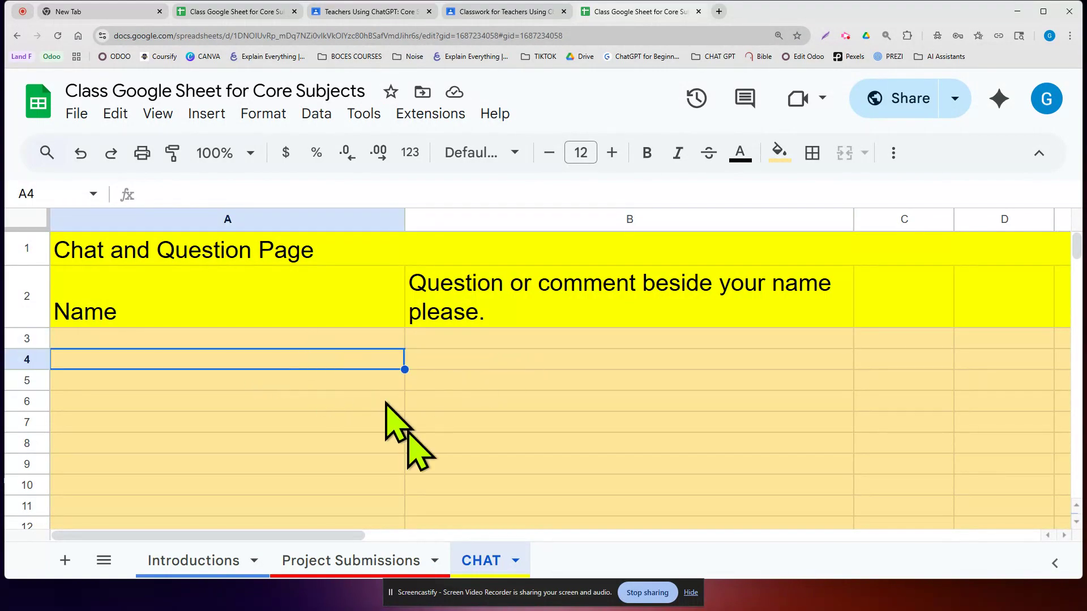
- Back on Project Submissions, select Module 1 cell B4, then start a new browser tab
click(380, 560)
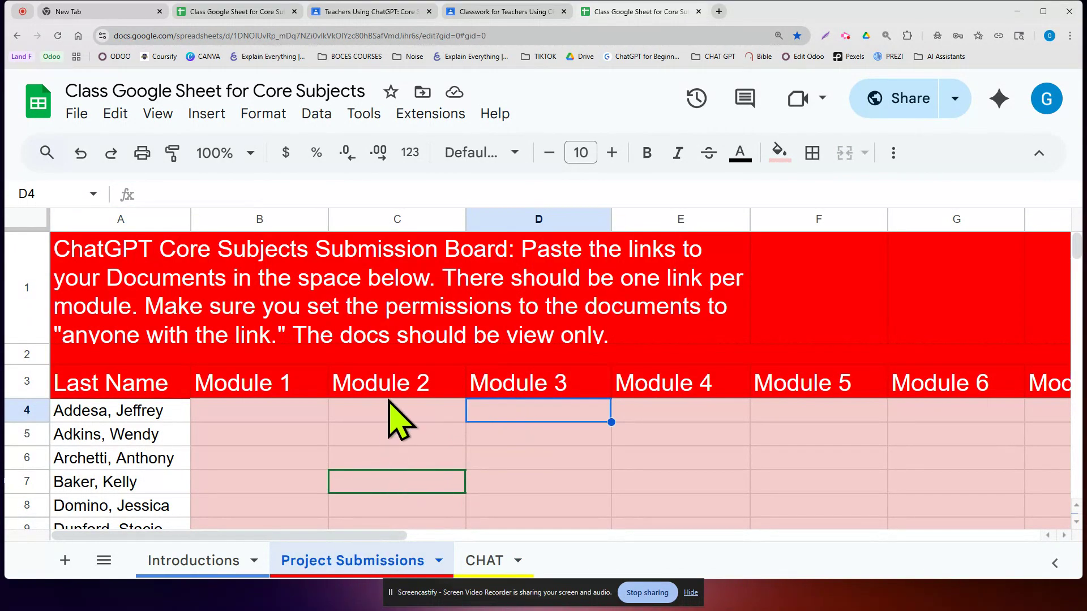
scroll(391, 419, down, 1)
click(264, 356)
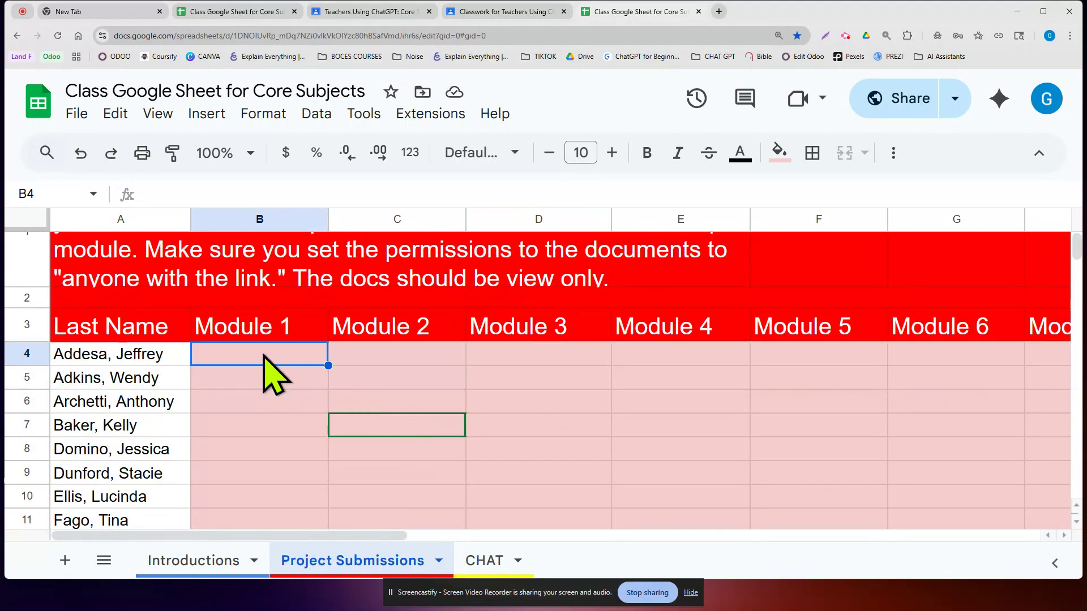
click(390, 360)
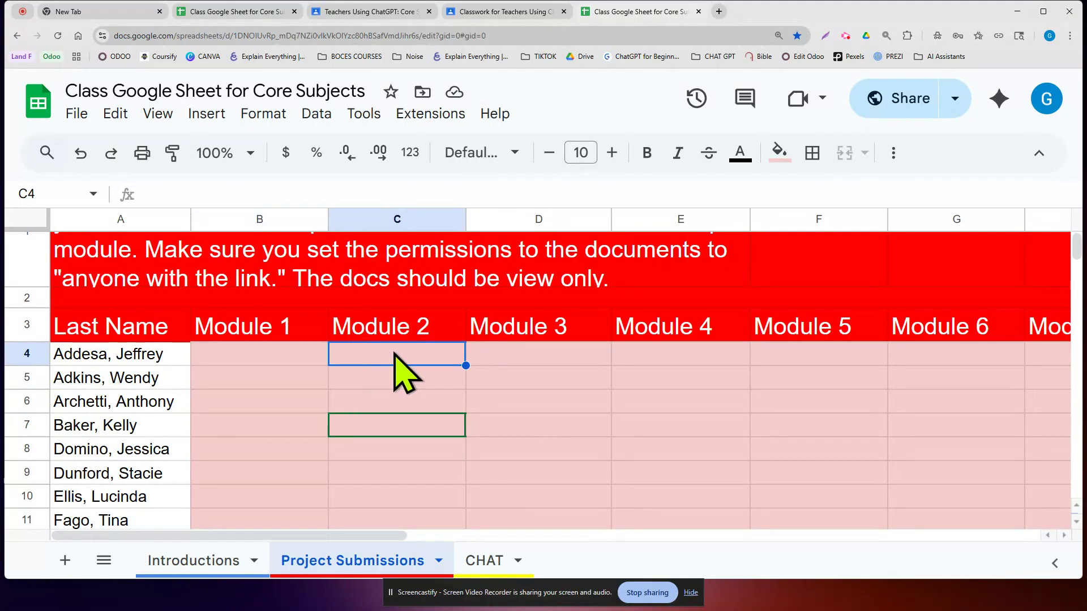
right_click(391, 355)
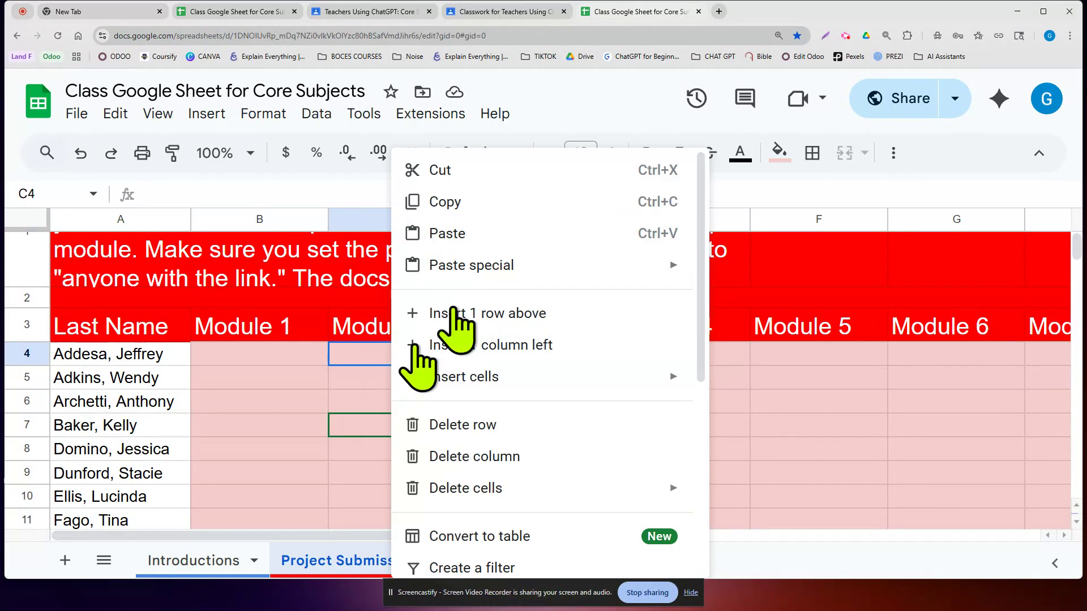
click(358, 350)
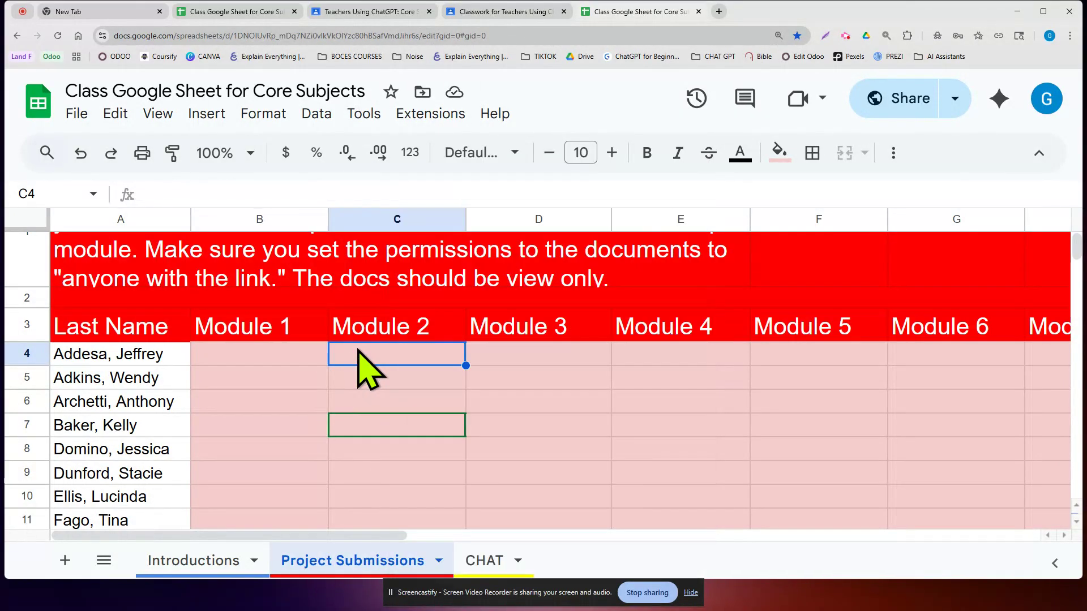
click(296, 357)
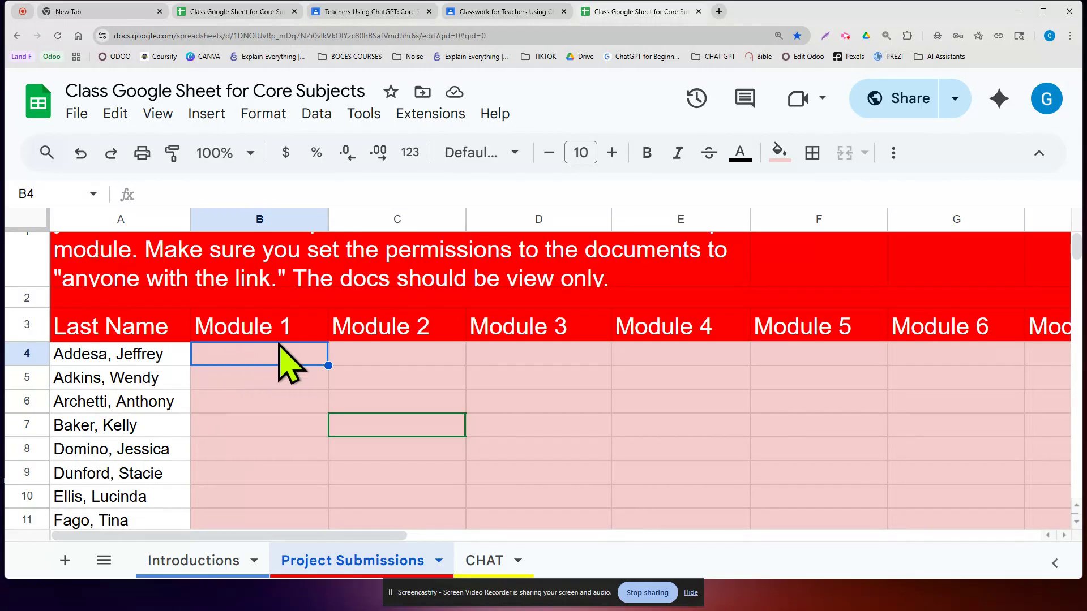
click(718, 12)
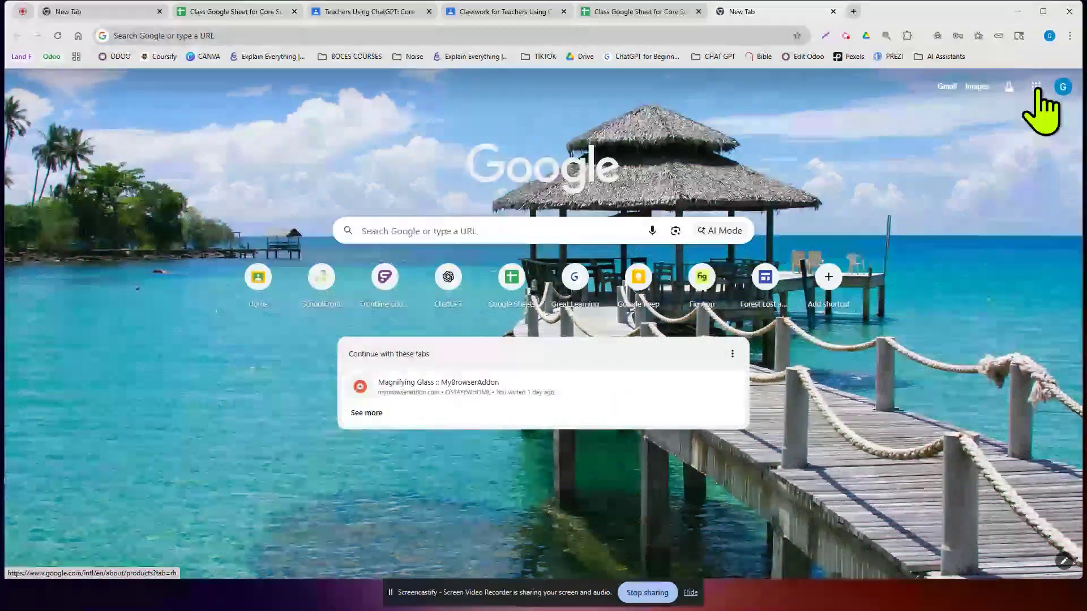
click(1036, 87)
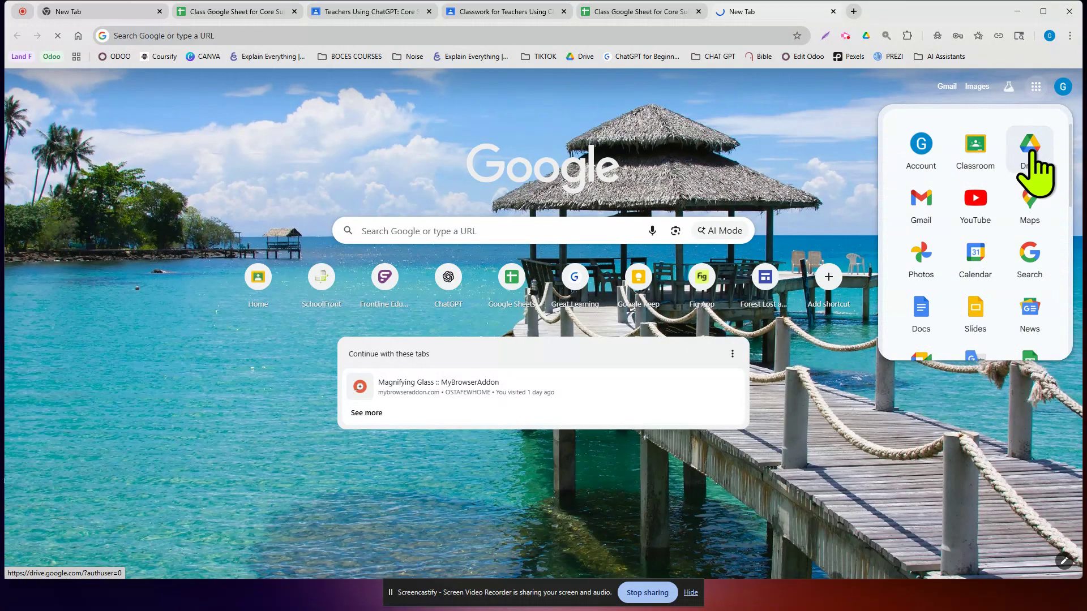
- Go to Google Drive and create a new folder named 'Chatgpt core subjects'
click(1030, 158)
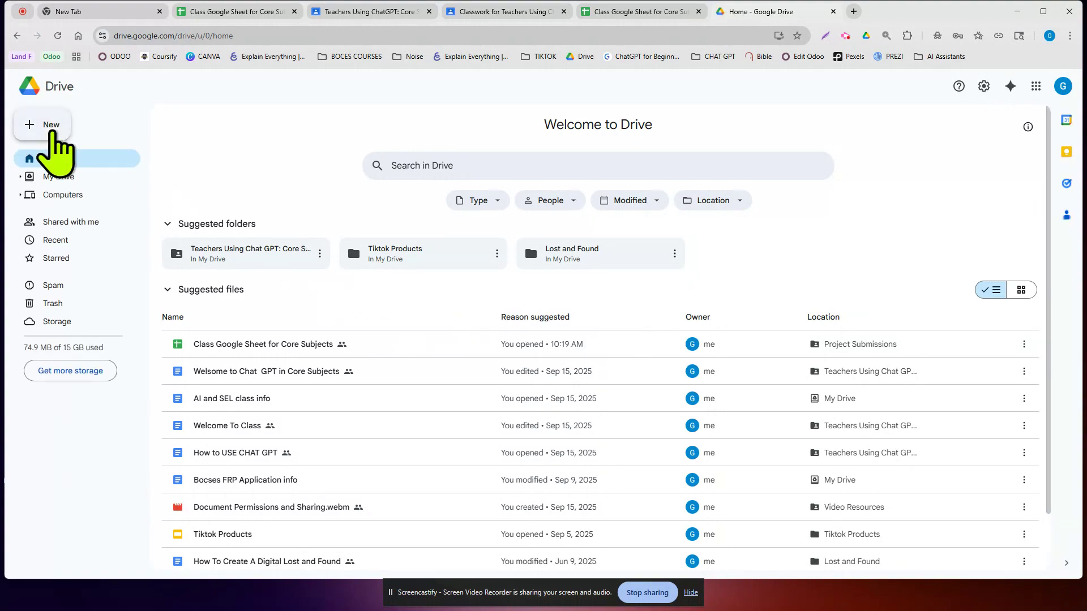
click(49, 126)
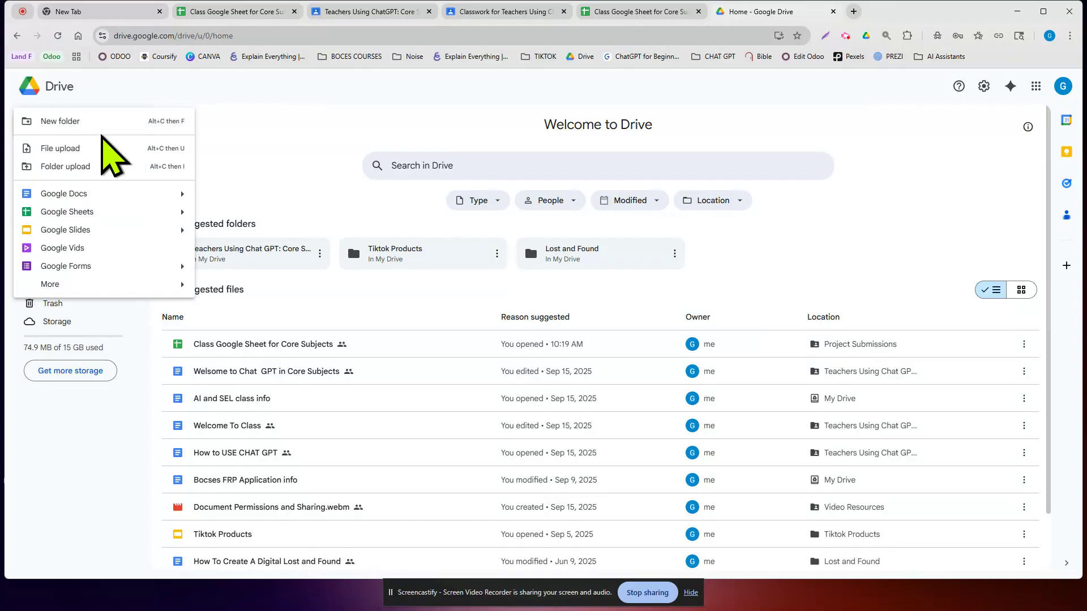
click(97, 121)
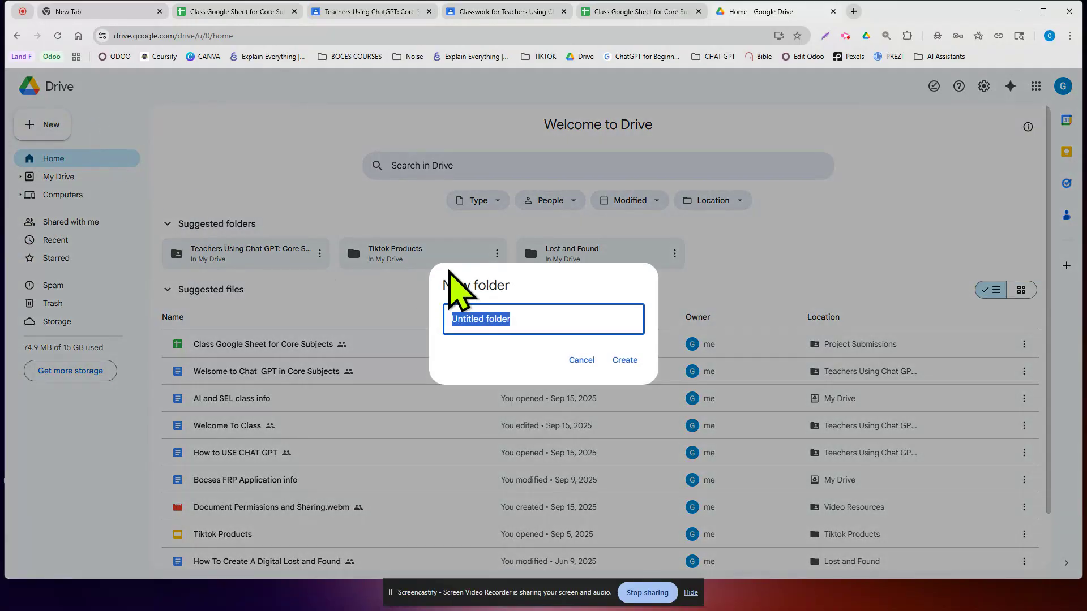
text(Chatg)
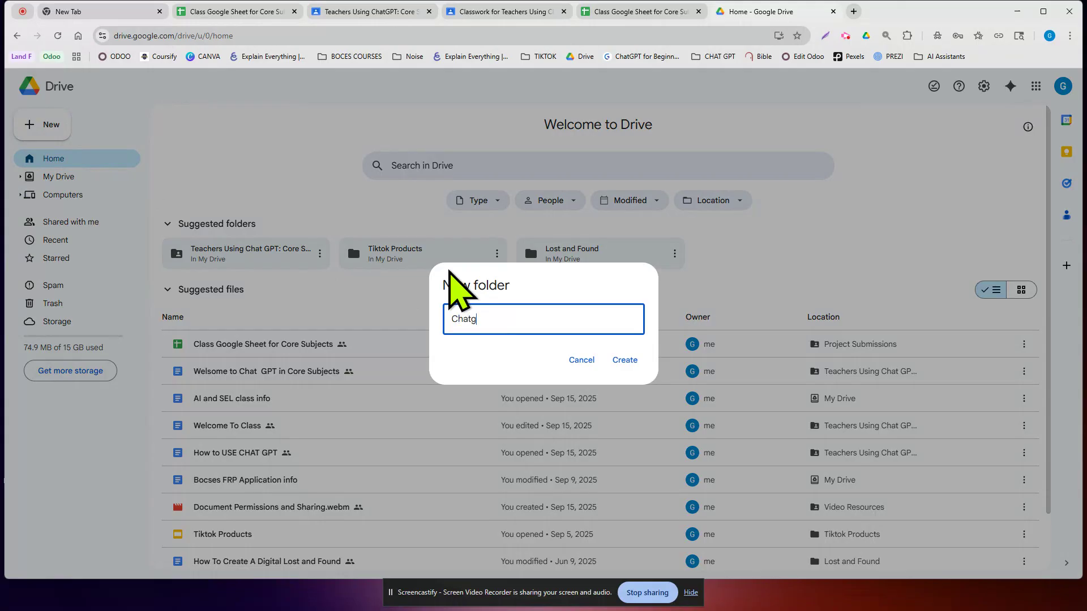
text(pt core subjects)
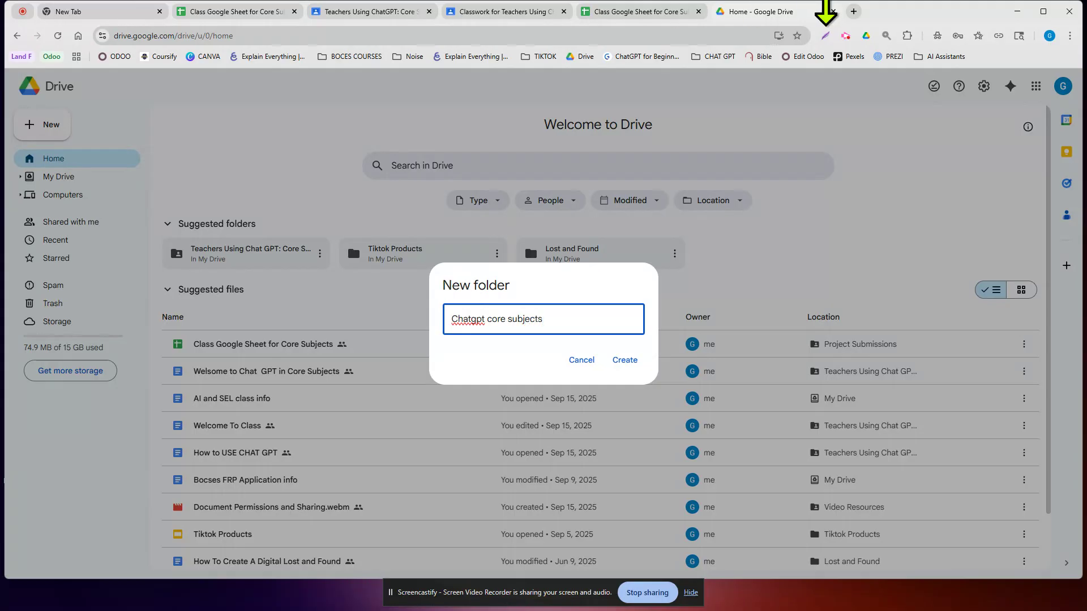
click(626, 361)
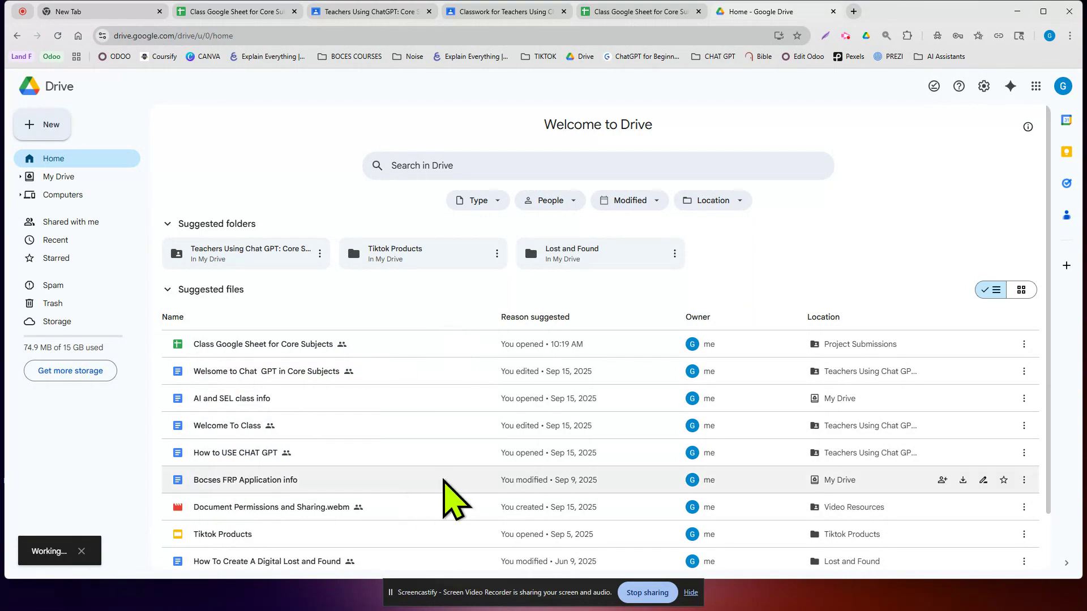
scroll(447, 453, down, 1)
- Set the Chatgpt core subjects folder's general access to Anyone with the link, then open it
scroll(448, 413, up, 1)
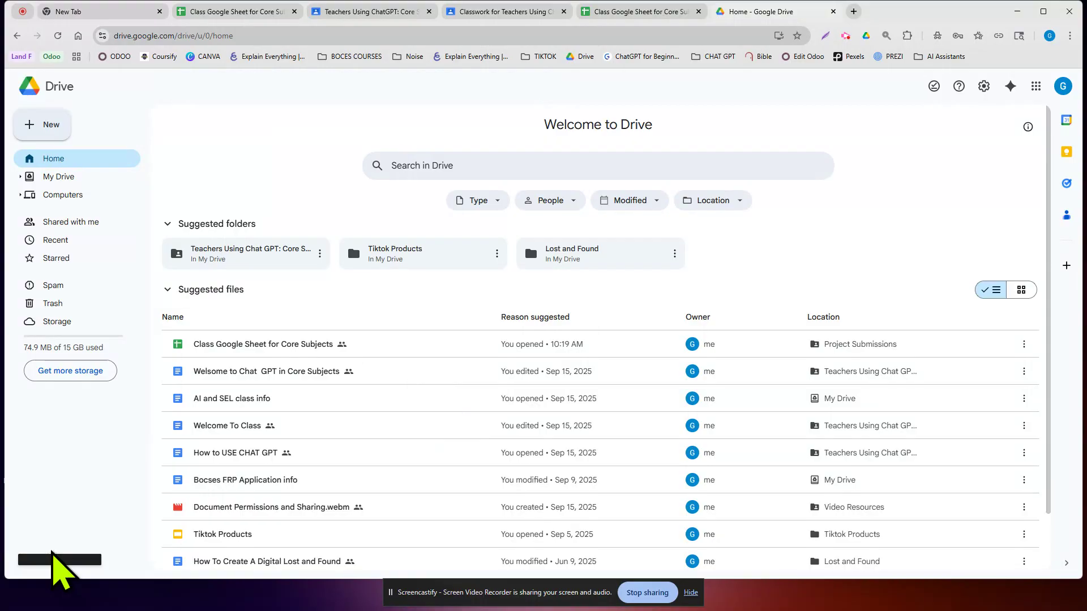
click(54, 561)
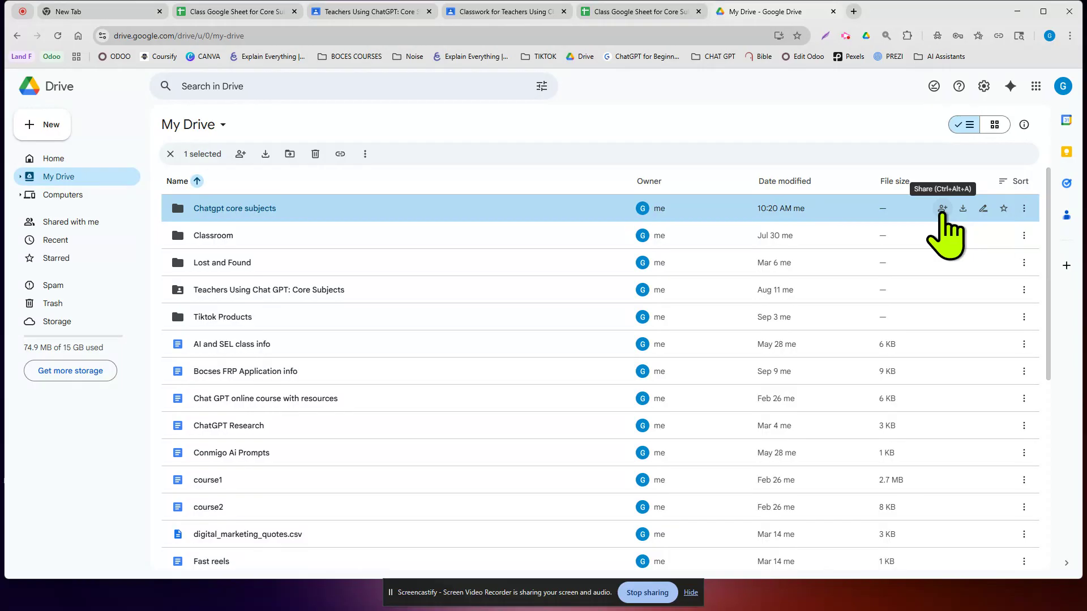
click(943, 210)
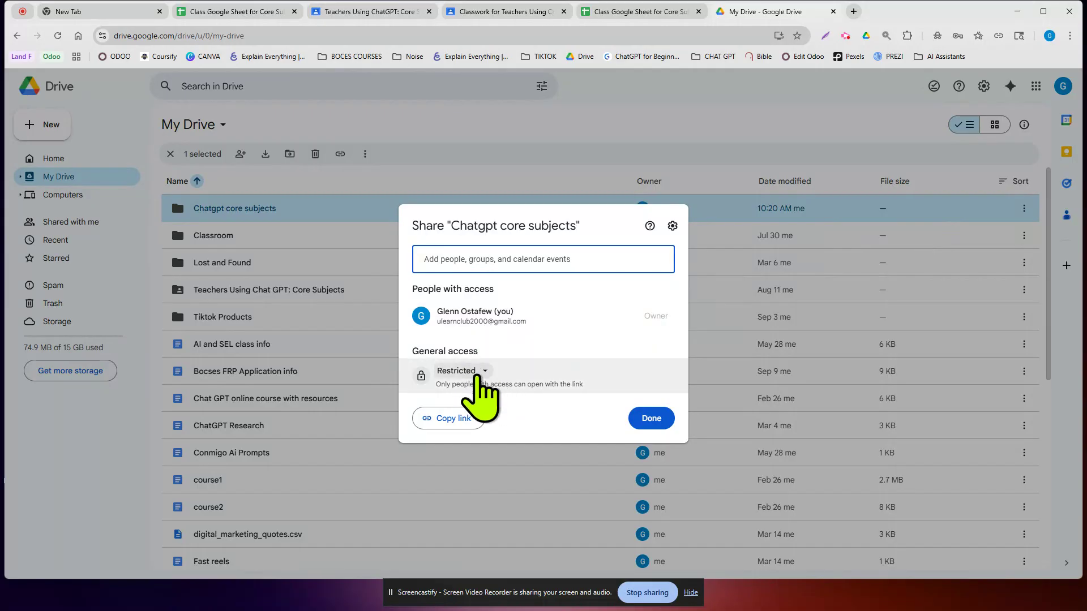
click(484, 372)
click(520, 425)
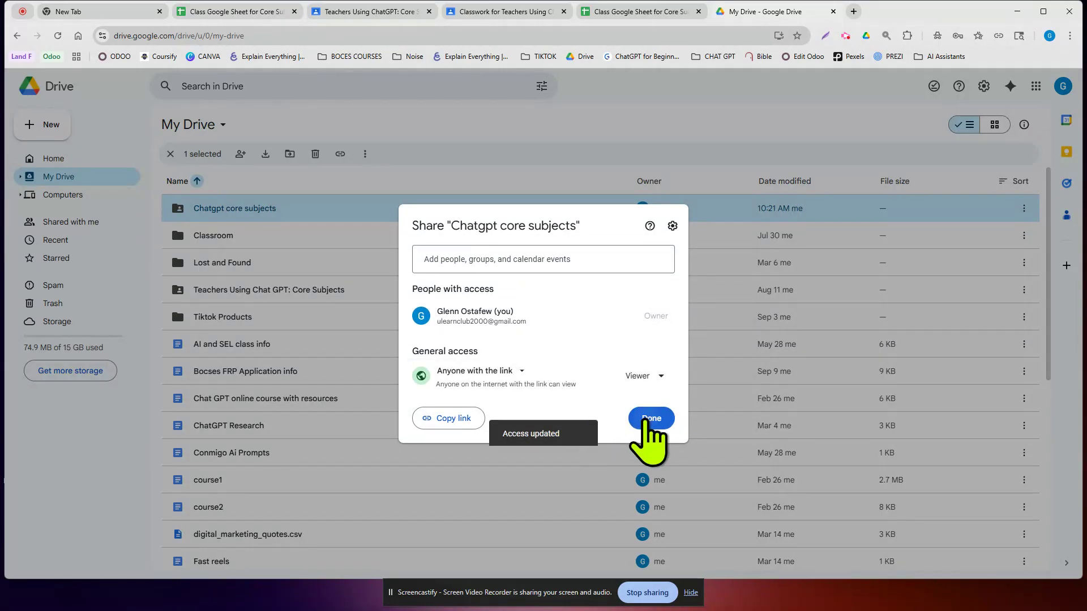
click(651, 417)
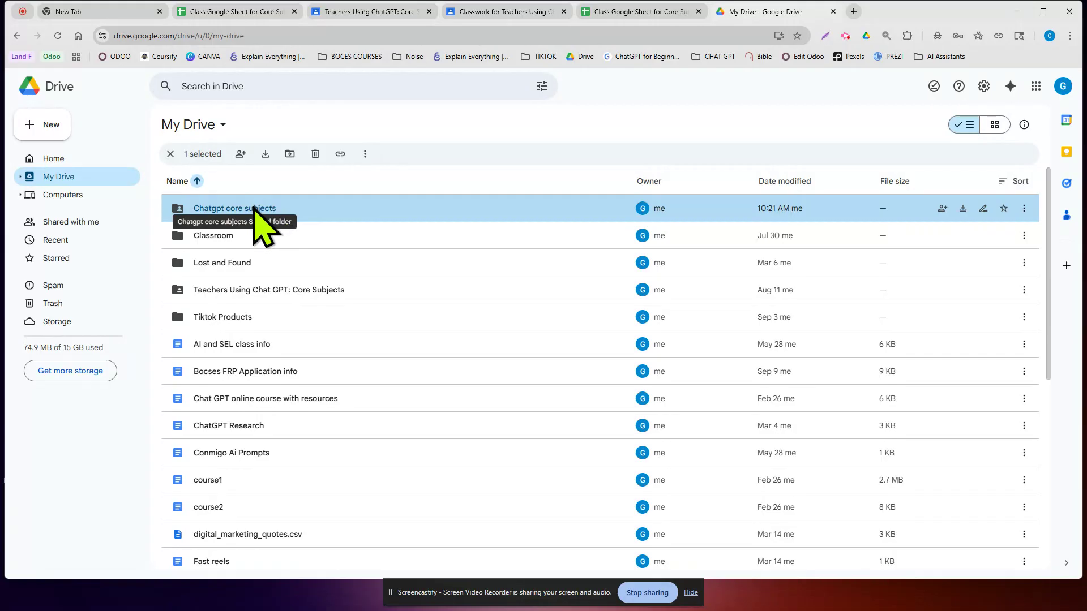
double_click(255, 212)
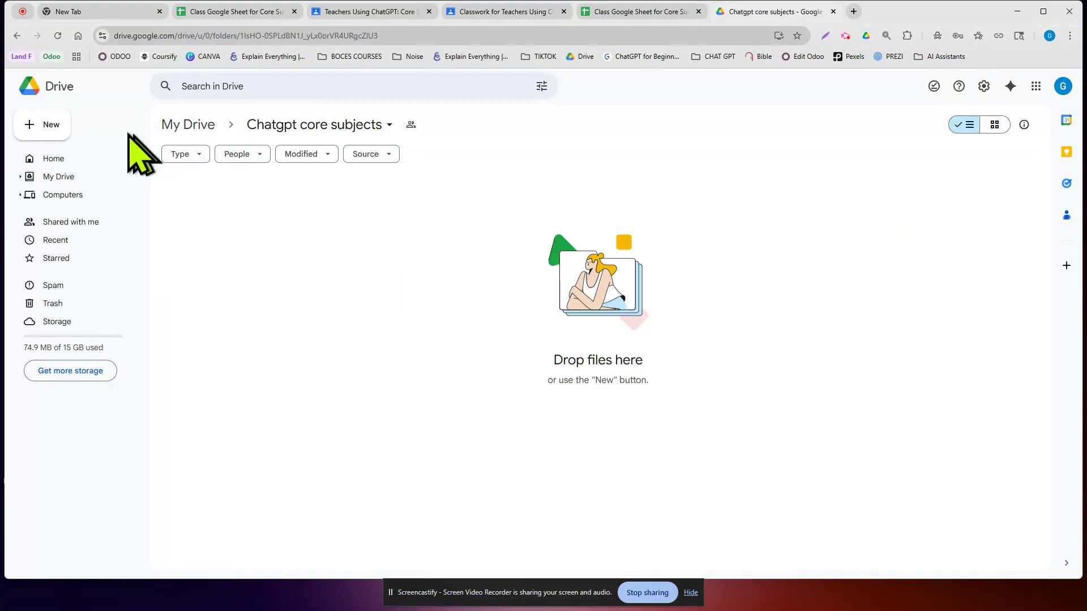
click(45, 124)
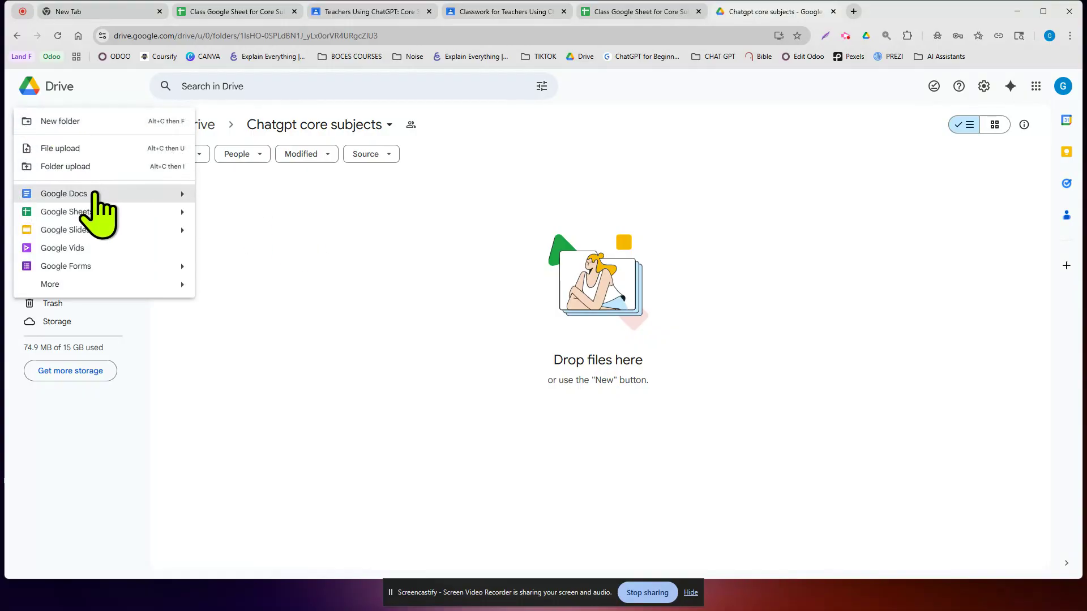
- Create a new Google Doc in the folder, choosing Create and share to match its access
click(153, 194)
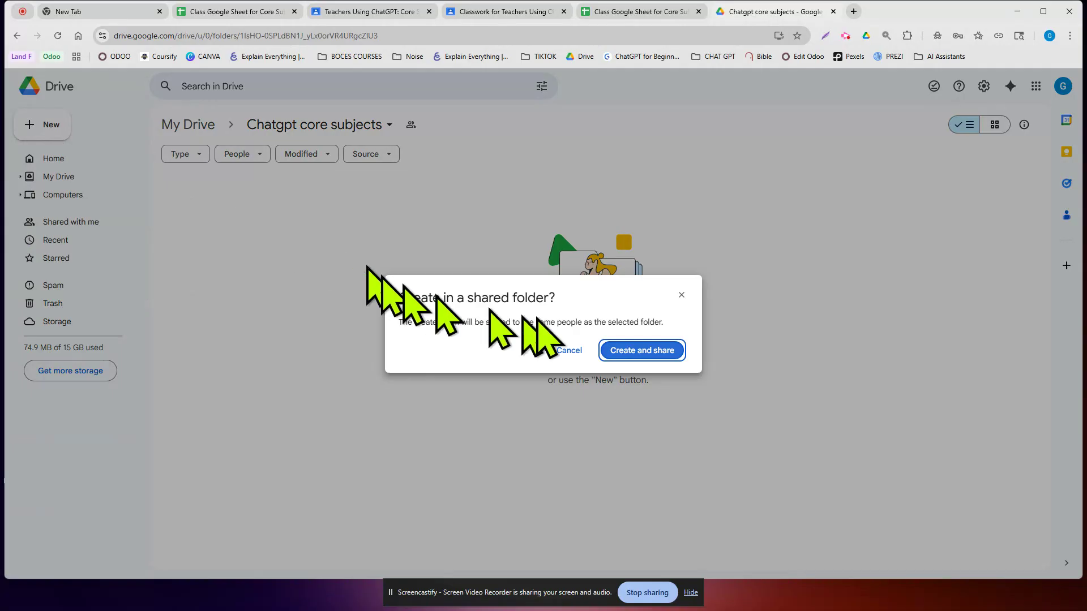
click(624, 354)
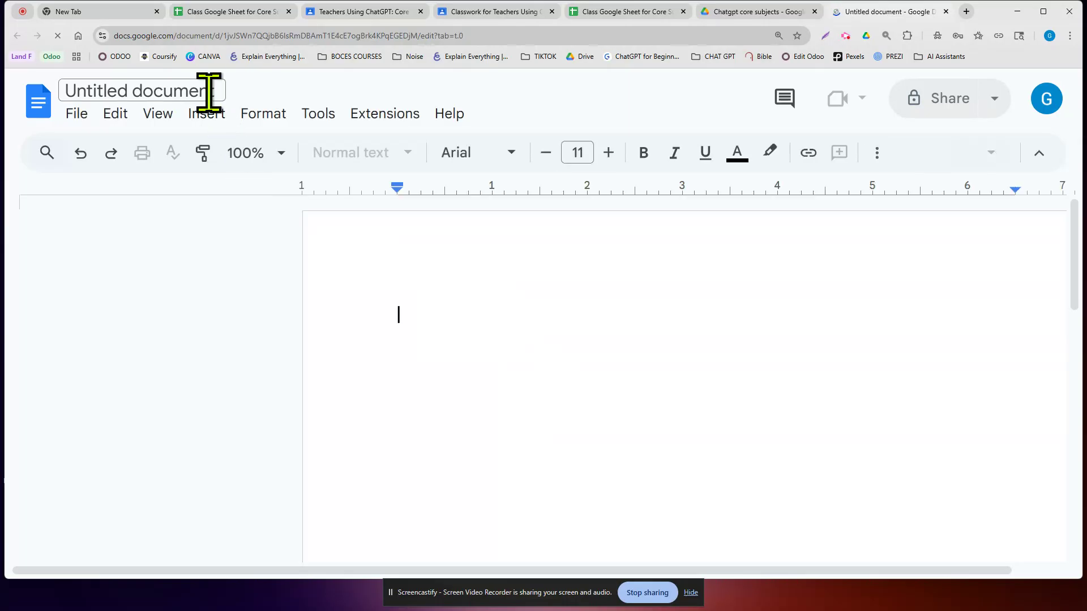
- Rename the Untitled document to 'module1' plus the student's name, then close its tab
click(208, 91)
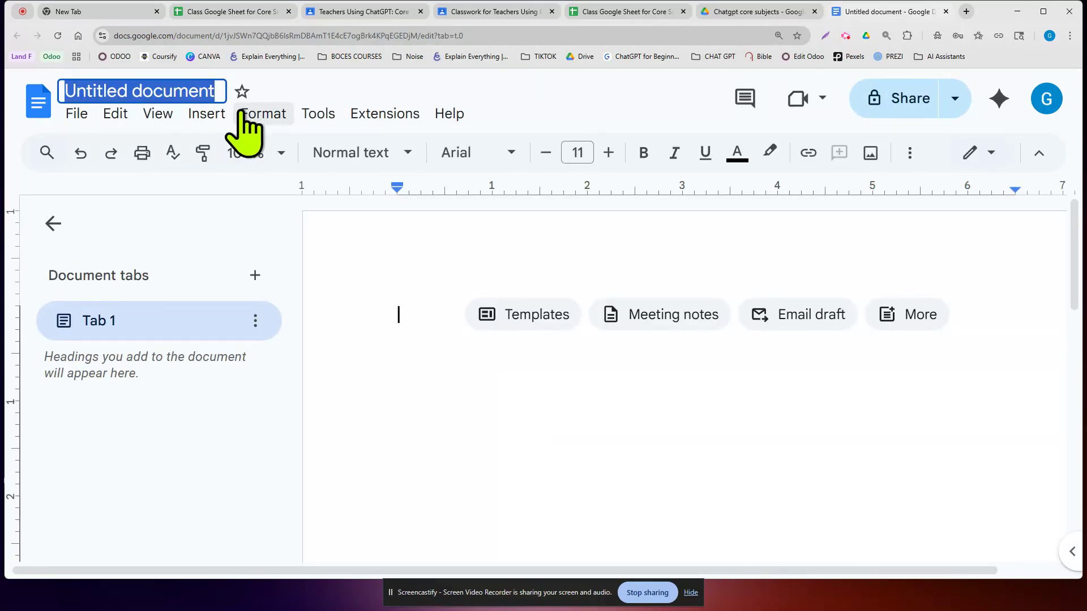
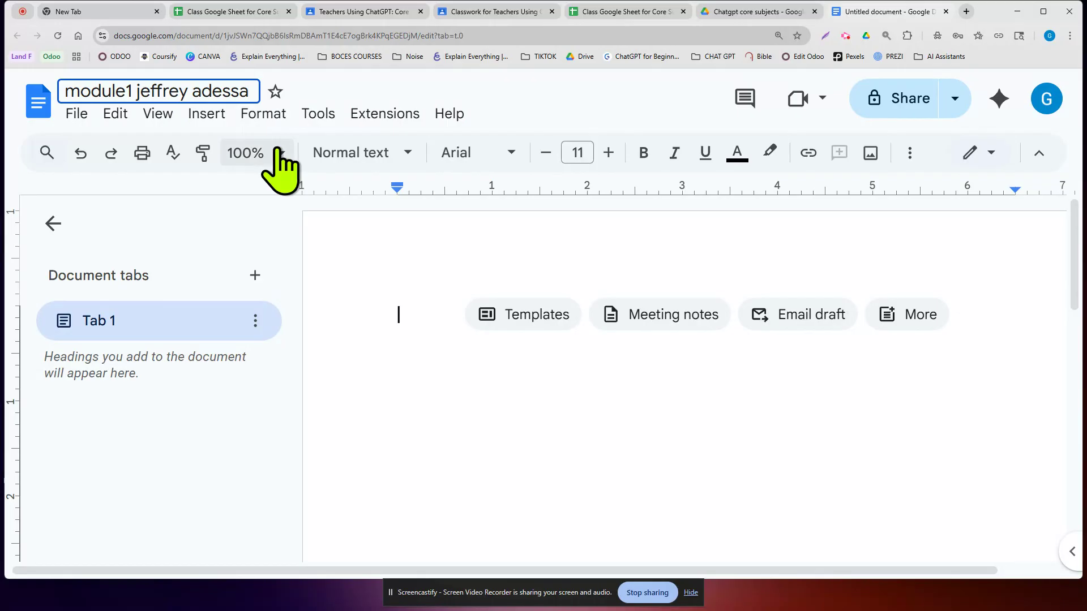
click(357, 252)
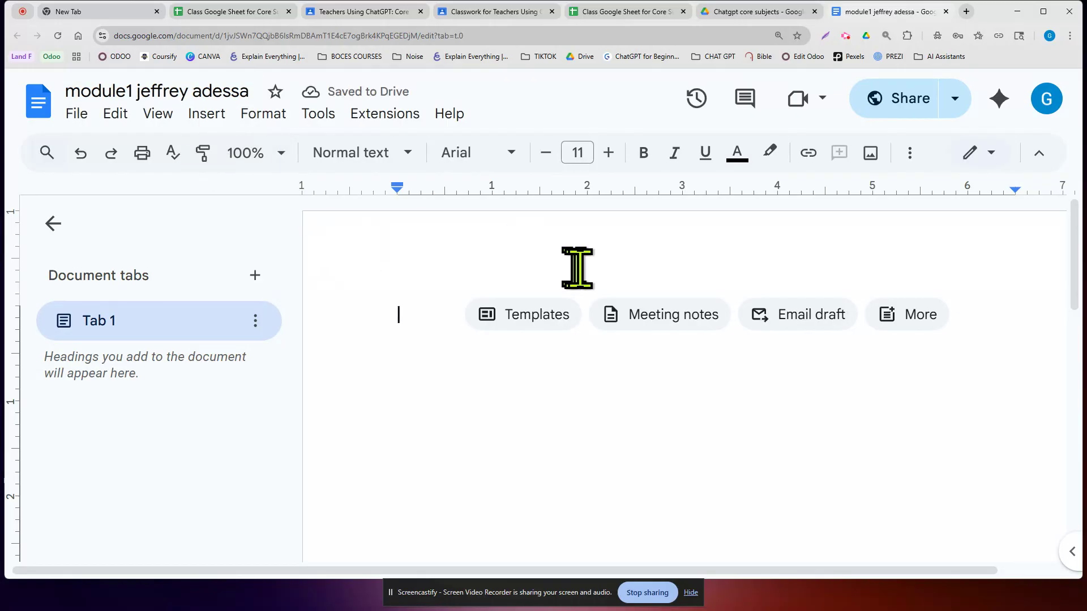
click(945, 12)
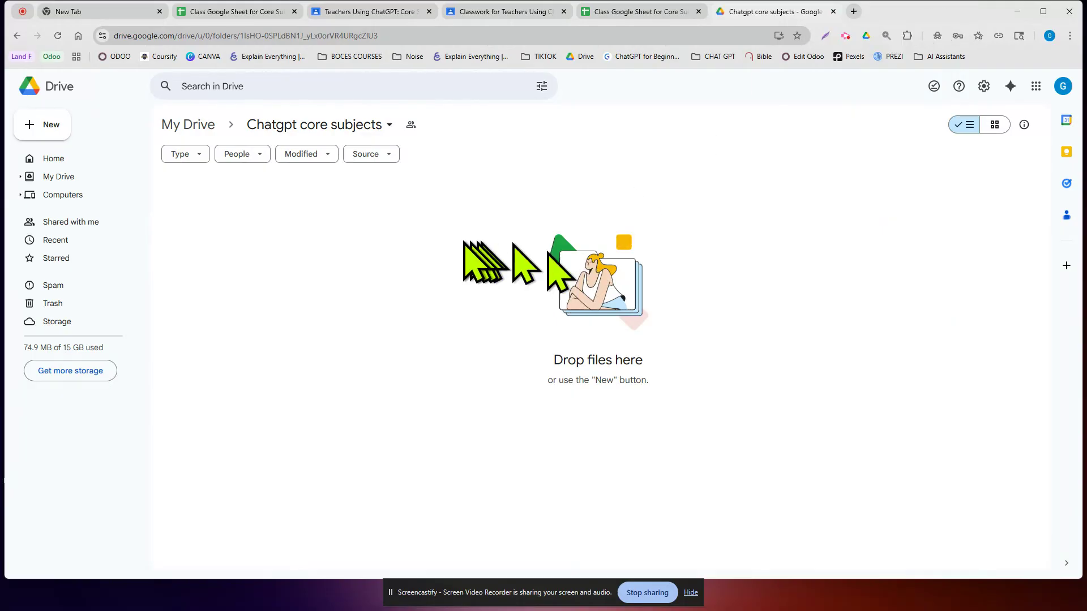
- Refresh Drive, go to My Drive > Chatgpt core subjects, and reopen the module1 document
click(59, 35)
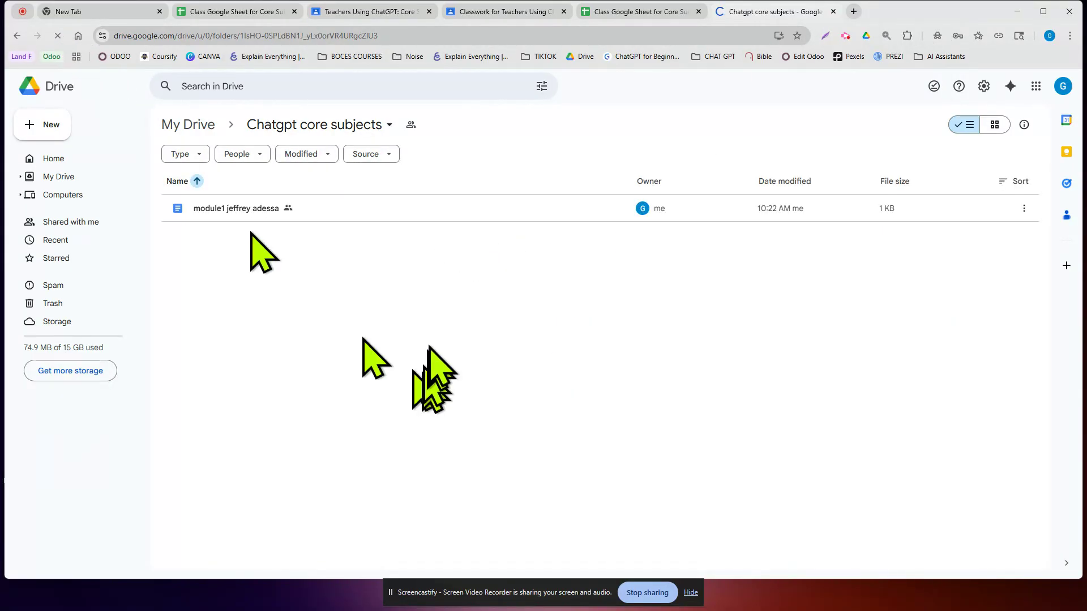
click(79, 178)
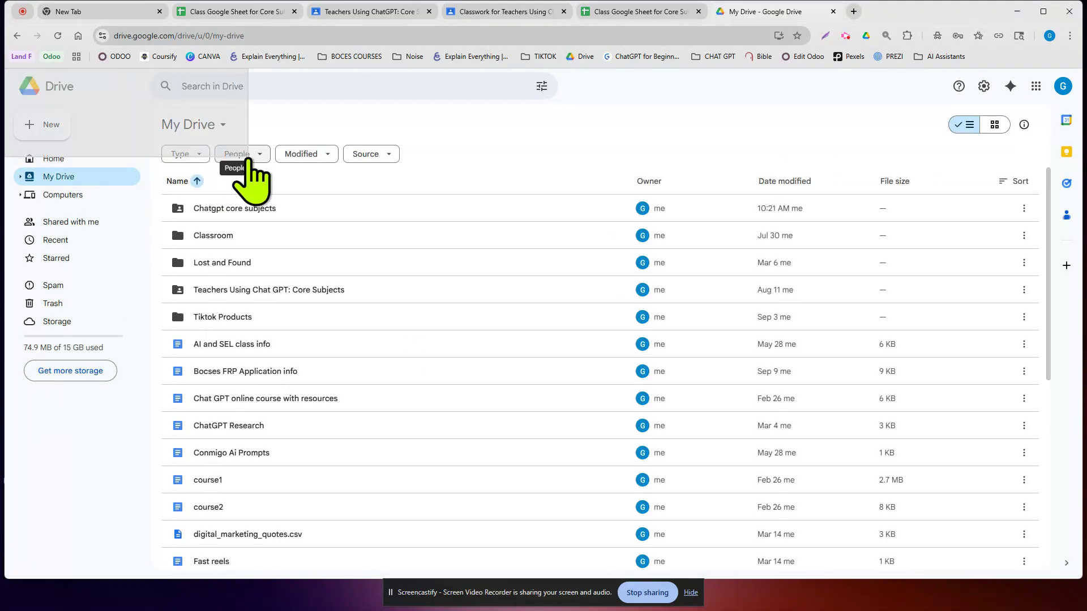
double_click(267, 210)
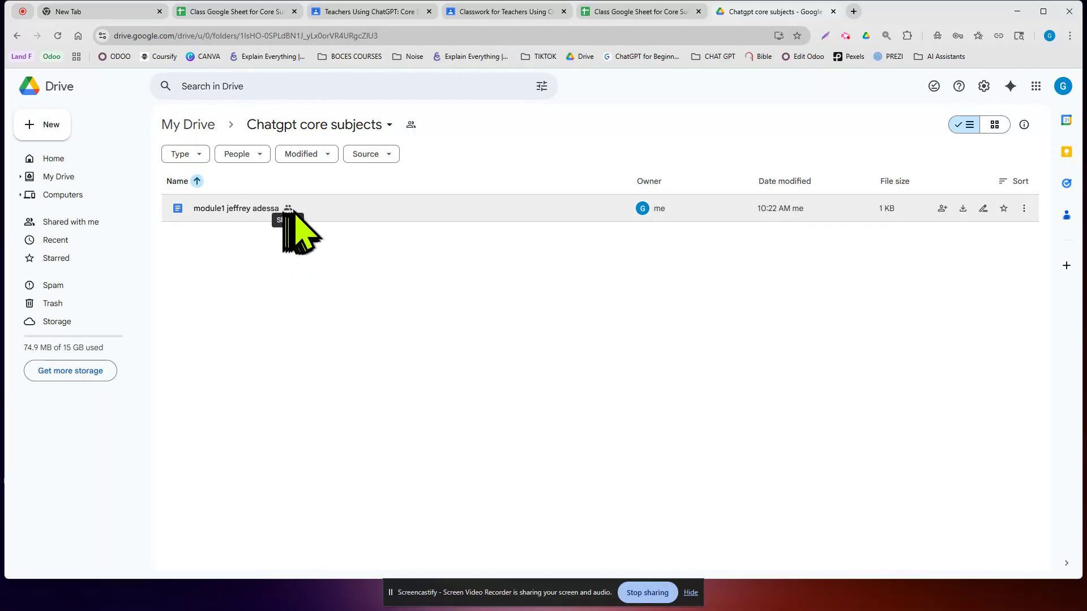
click(886, 35)
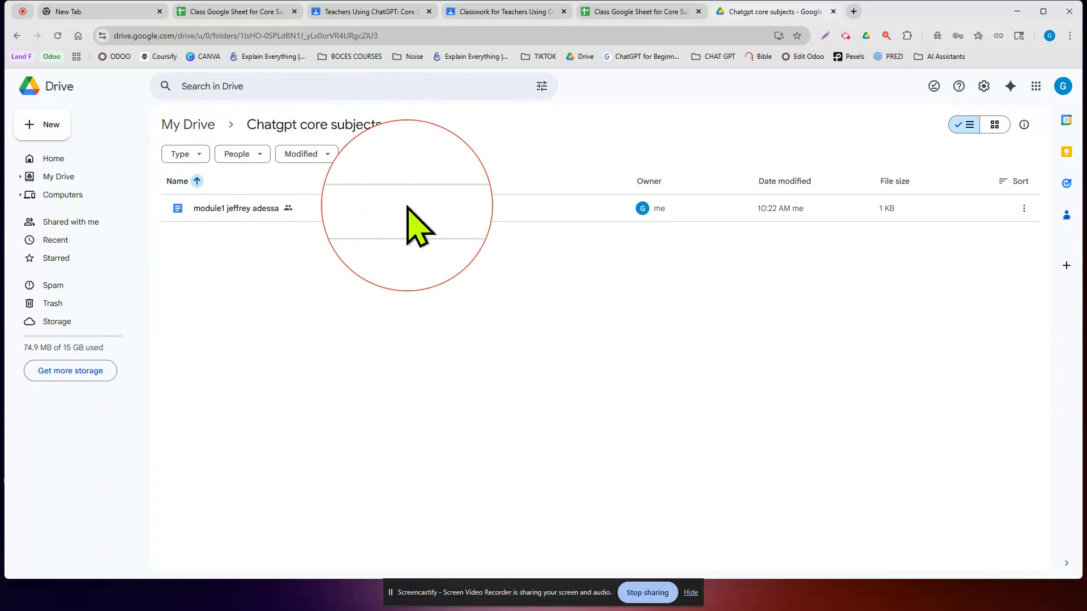
double_click(266, 213)
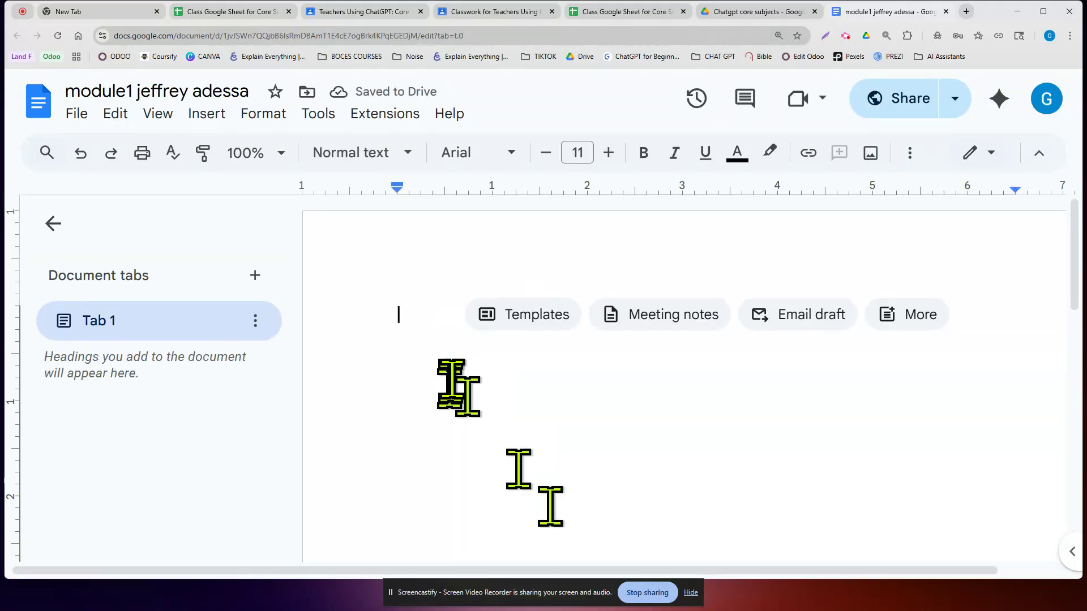
- Type placeholder text in the document and copy its share link
key(ctrl+a)
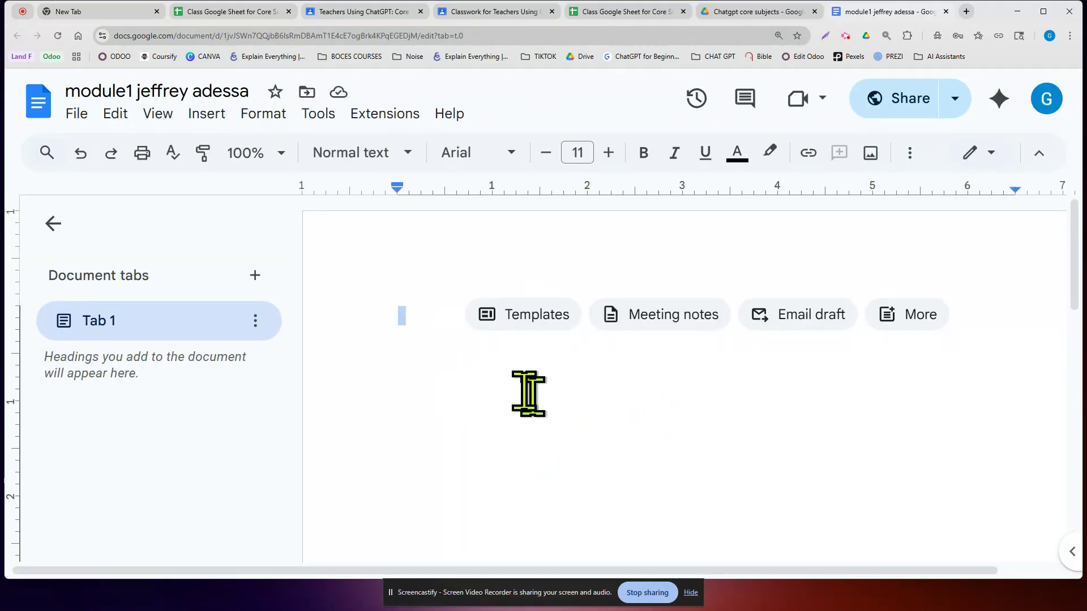
text(erert)
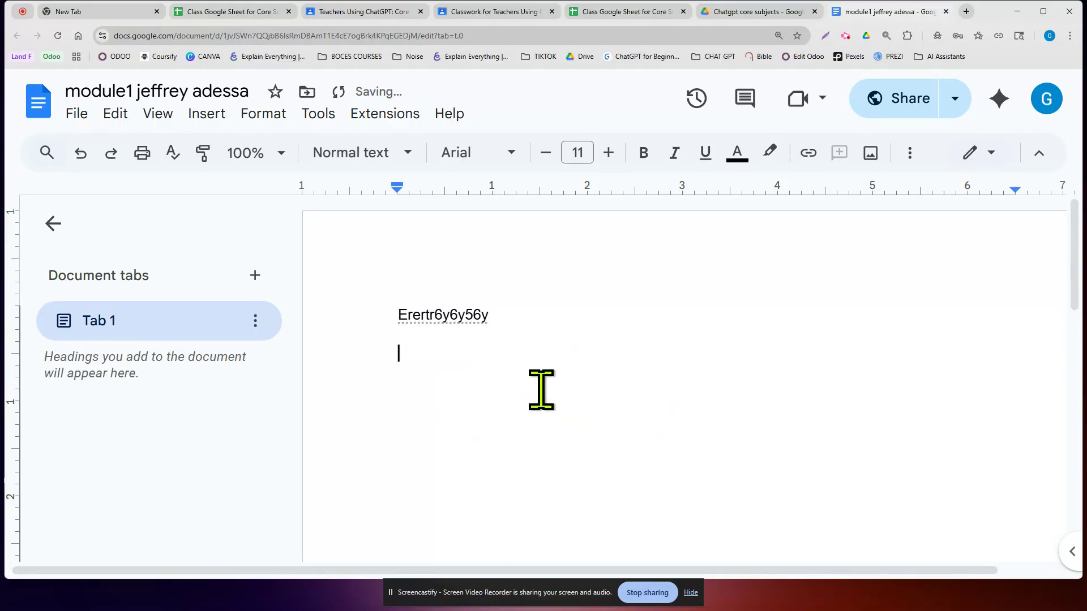
text(ergrg)
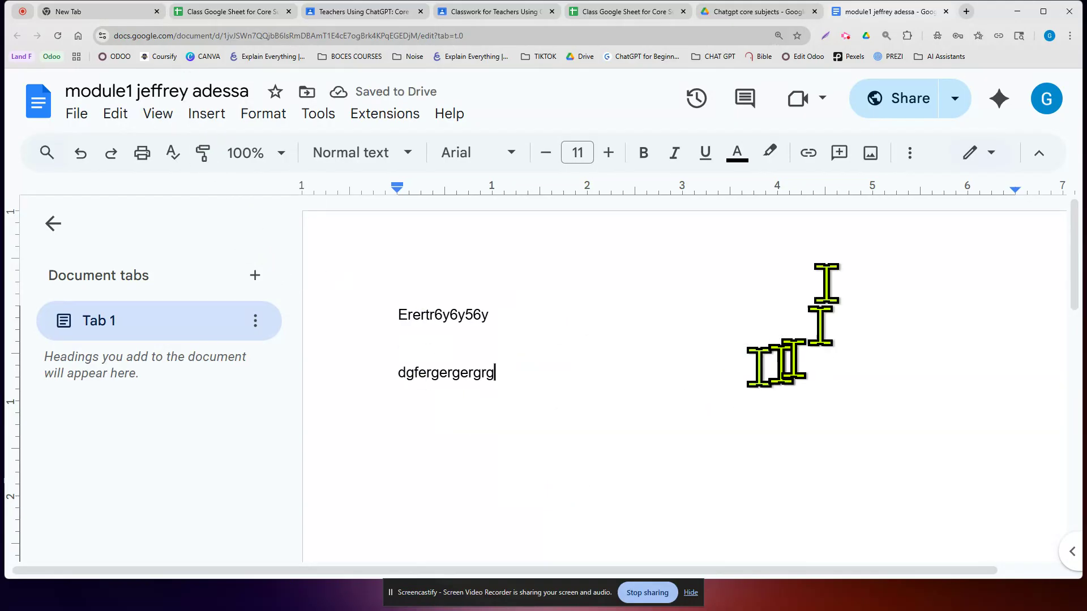
click(904, 100)
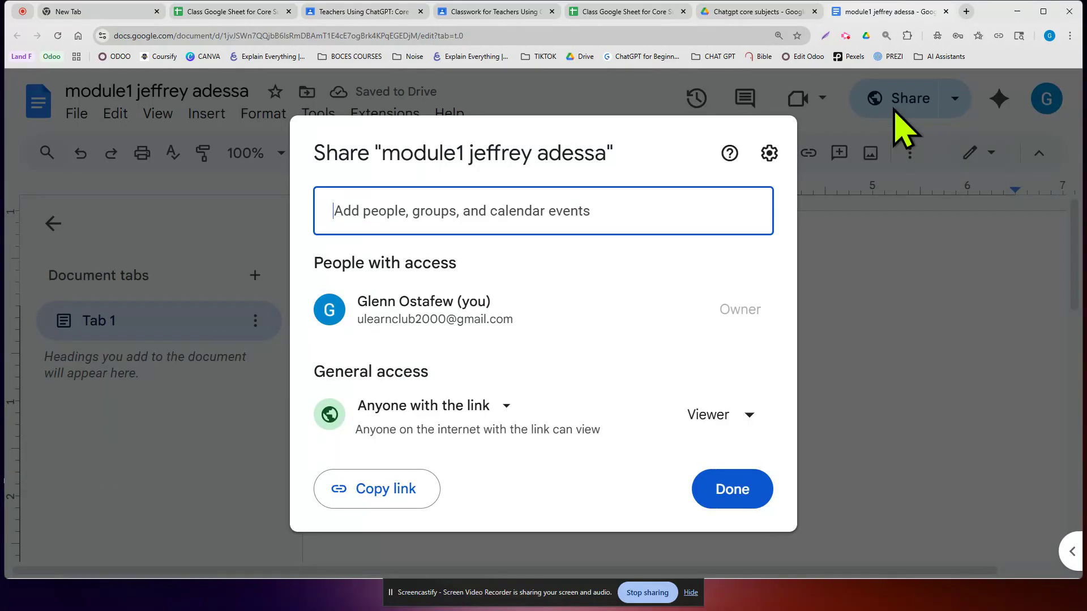
click(409, 491)
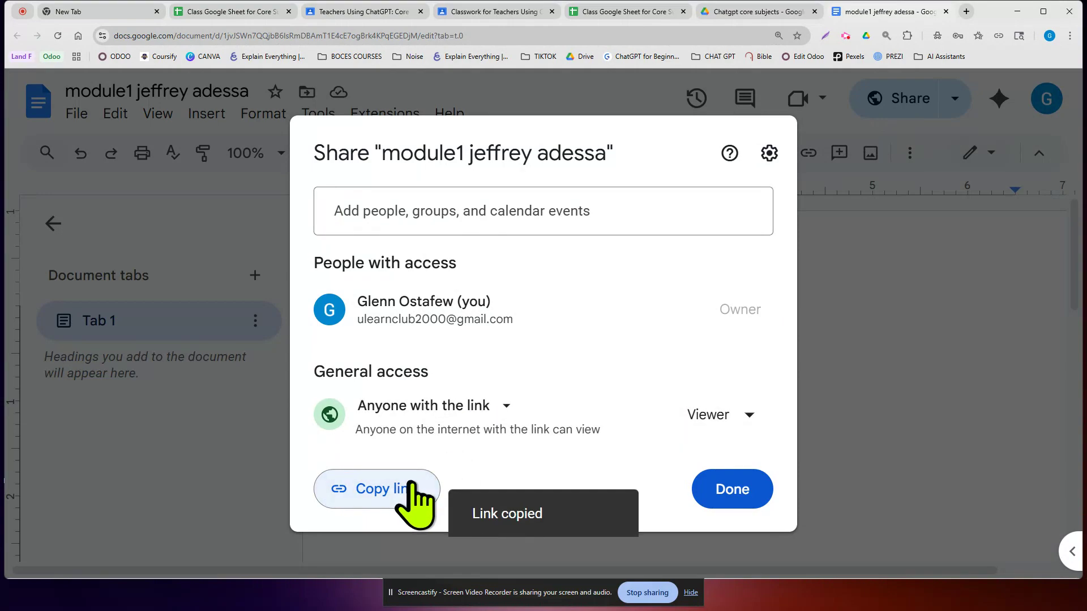
click(732, 490)
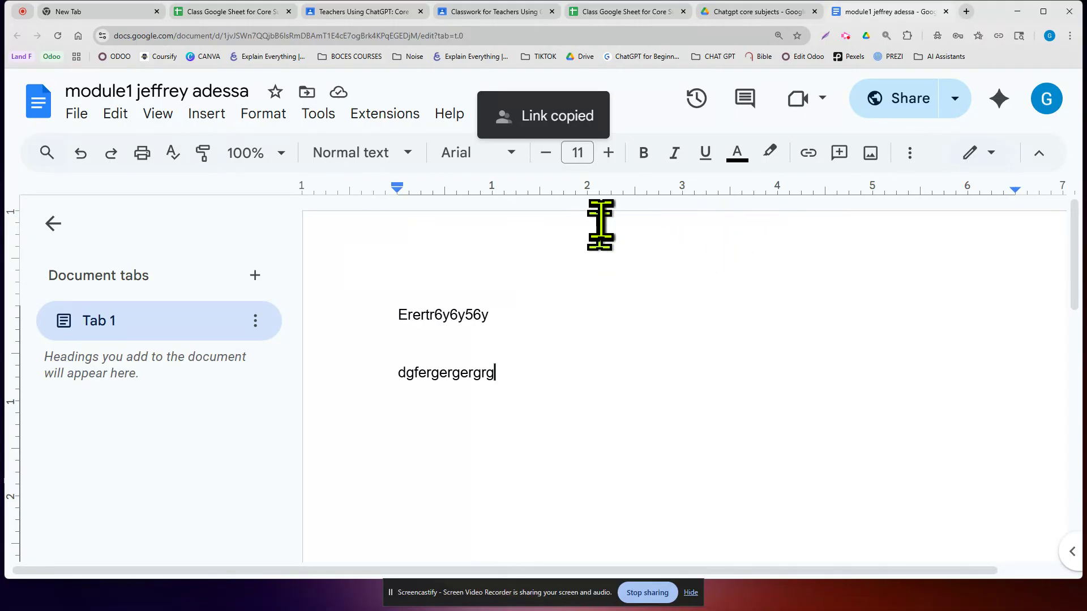
- Open the Class Google Sheet attached to Classroom's Module 1 Project Submissions post
click(632, 12)
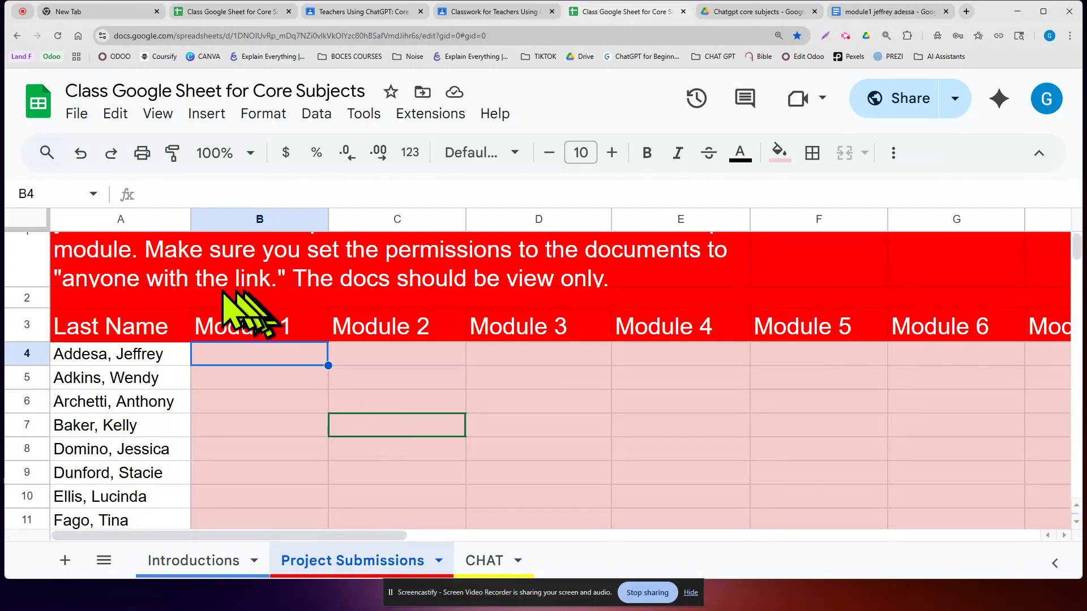
scroll(419, 396, up, 1)
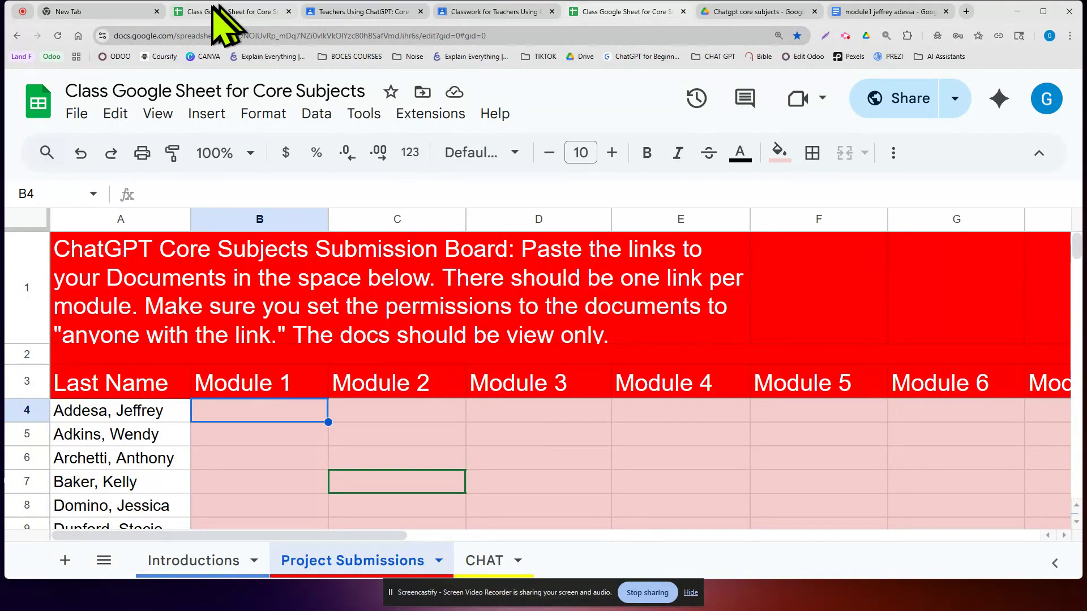
click(462, 12)
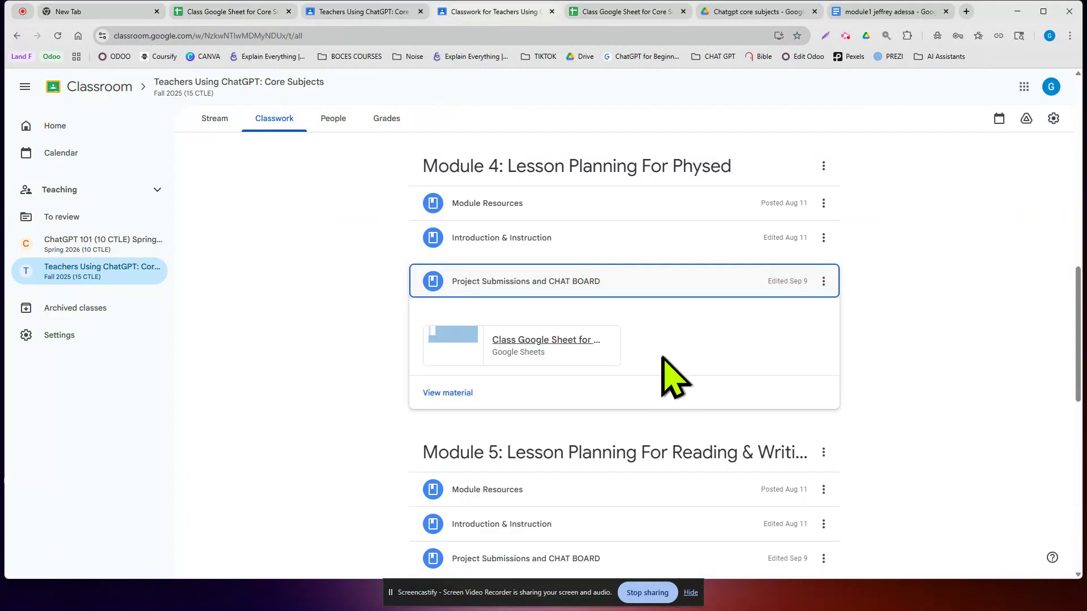
scroll(651, 357, up, 10)
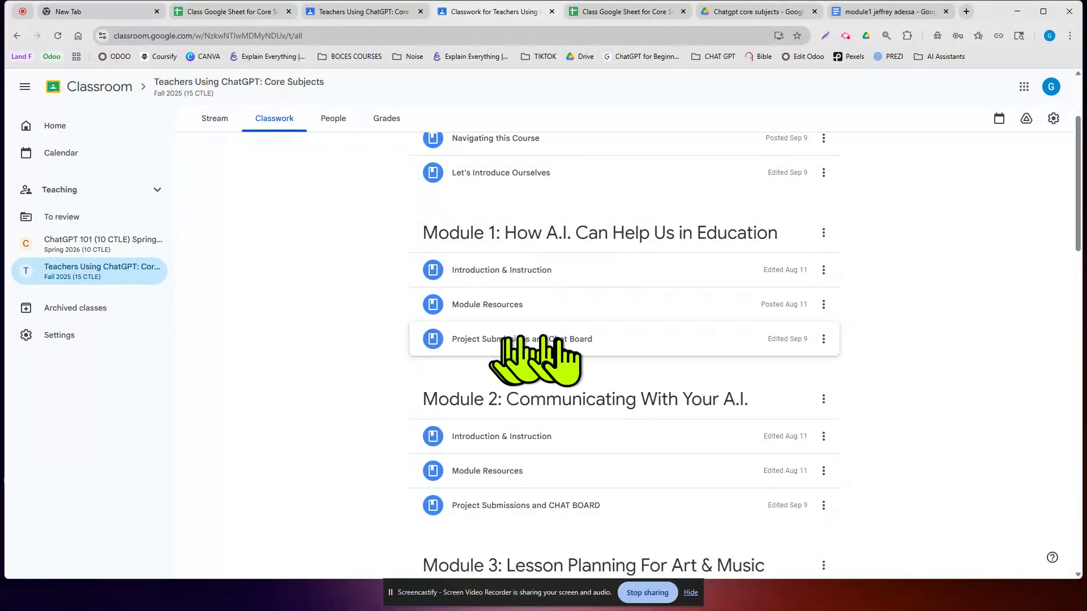
click(559, 342)
click(547, 405)
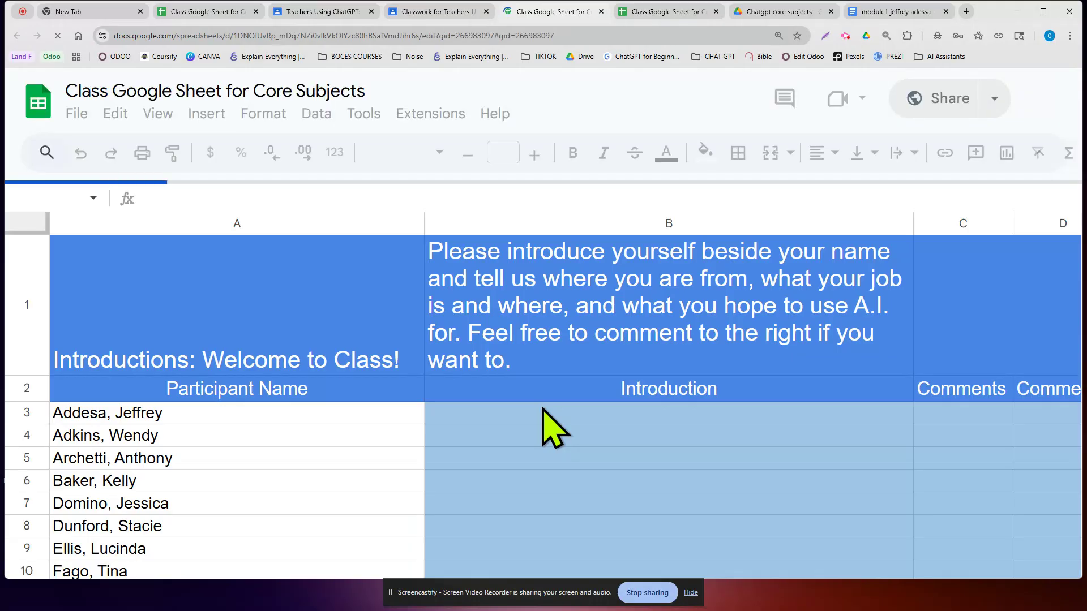
- Paste the module1 document's share link into cell B4 on the Project Submissions sheet
scroll(487, 447, down, 3)
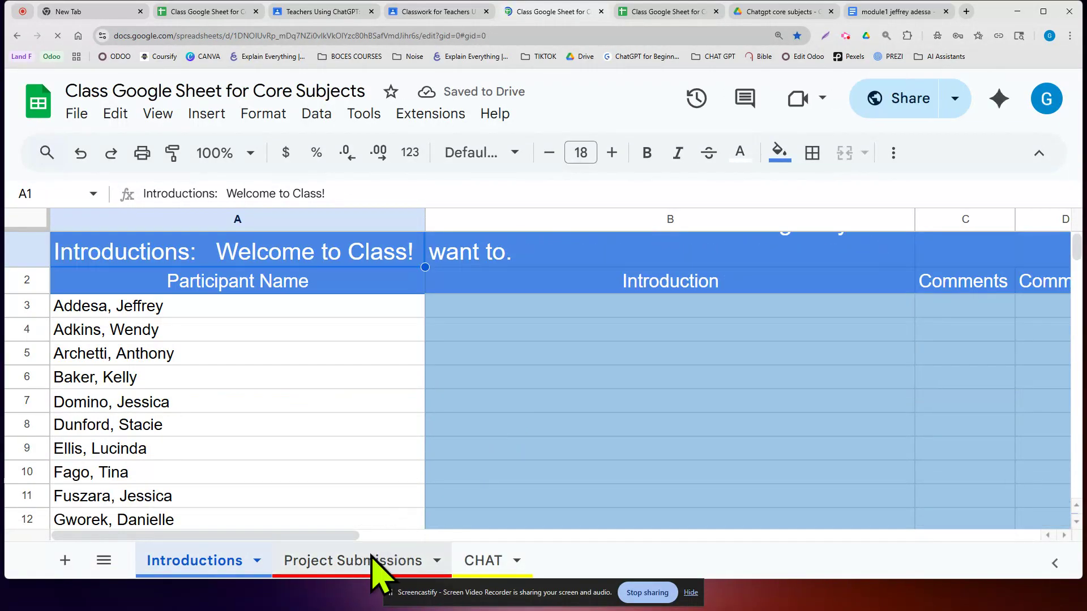
click(379, 557)
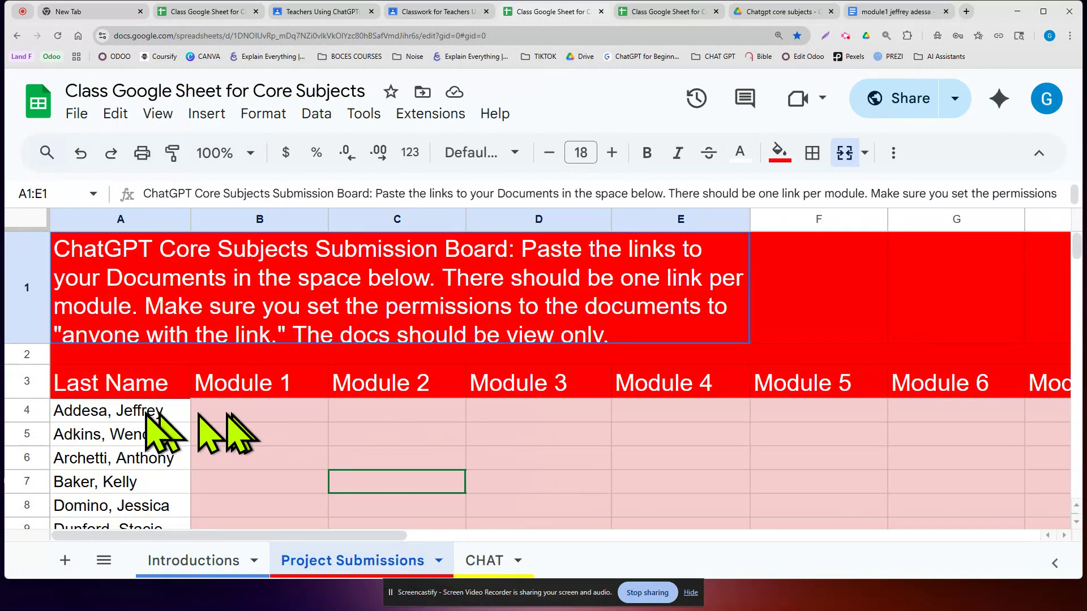
click(253, 407)
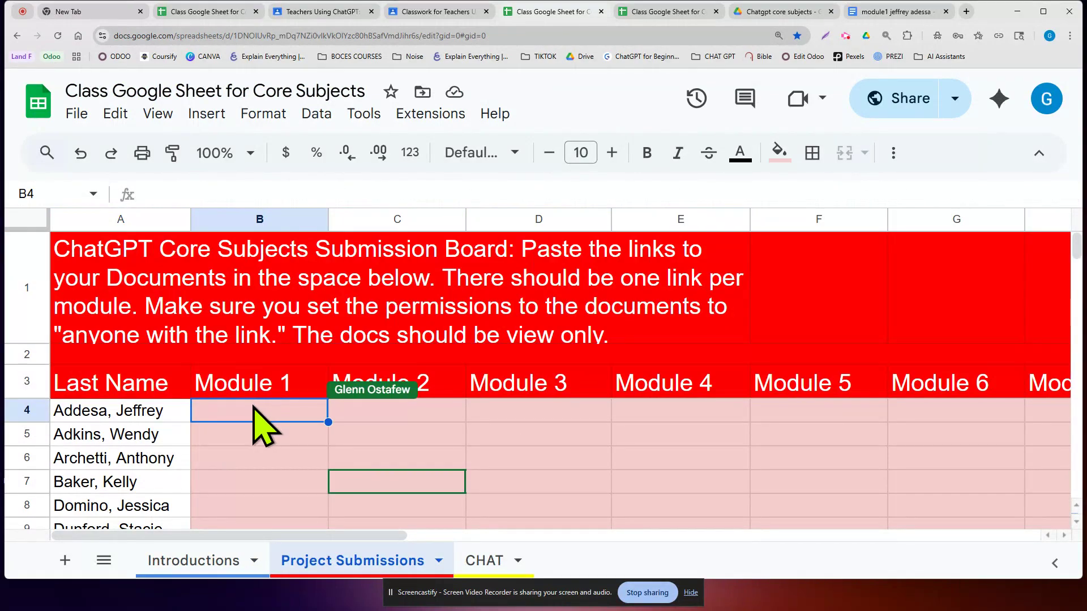
right_click(254, 421)
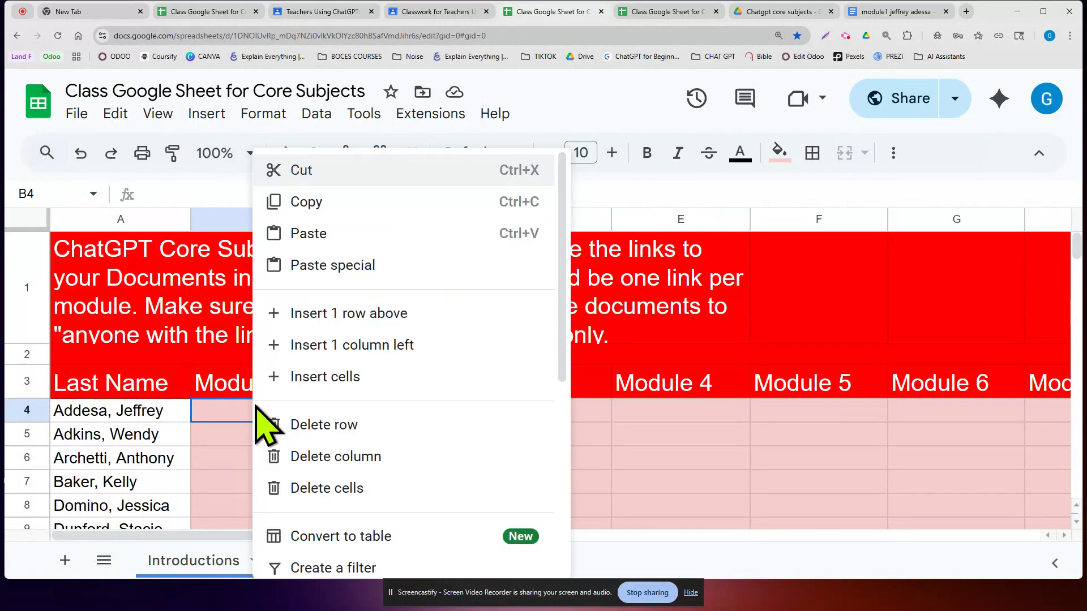
click(304, 234)
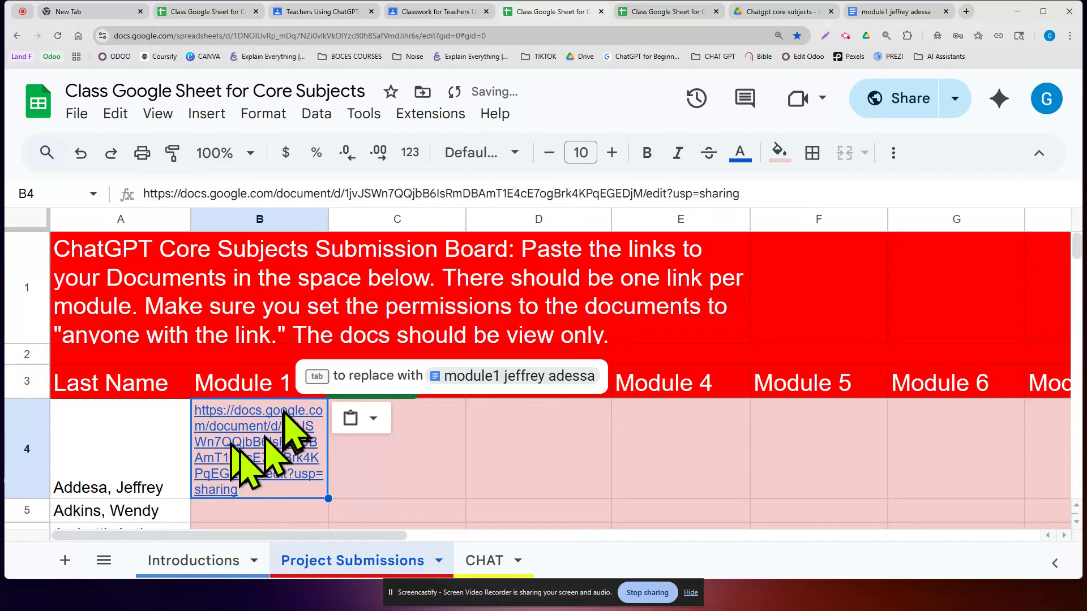
click(488, 458)
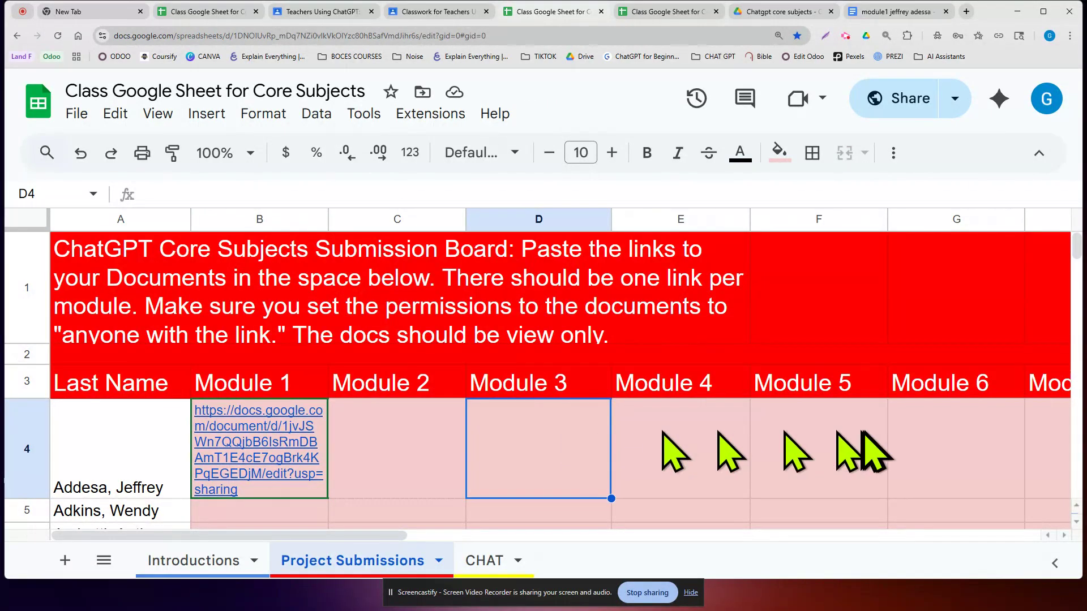
drag(388, 535, 368, 509)
scroll(430, 424, down, 2)
scroll(427, 423, down, 2)
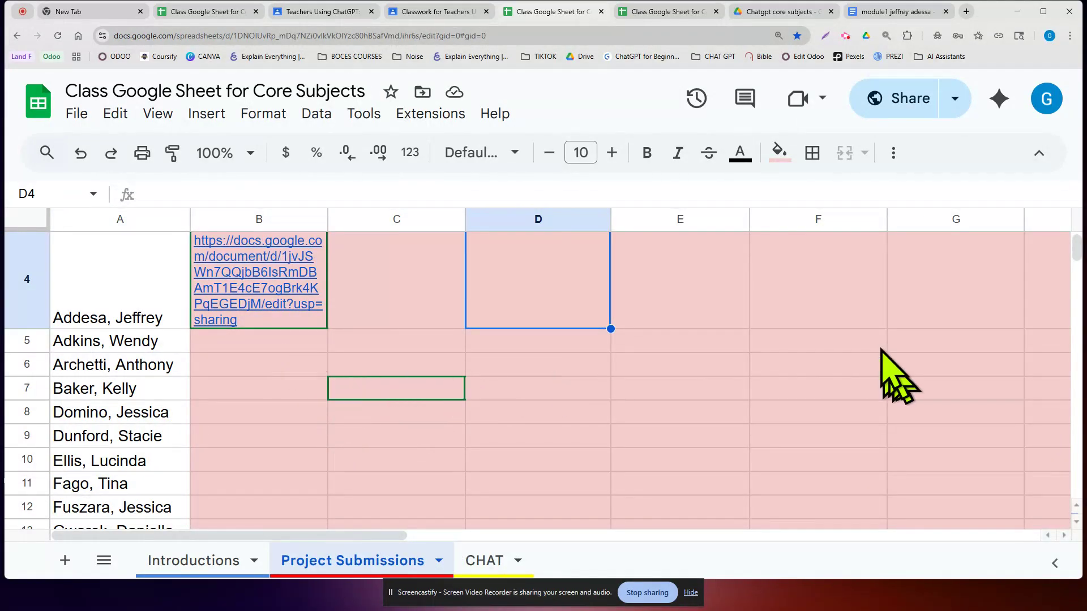
scroll(617, 375, up, 2)
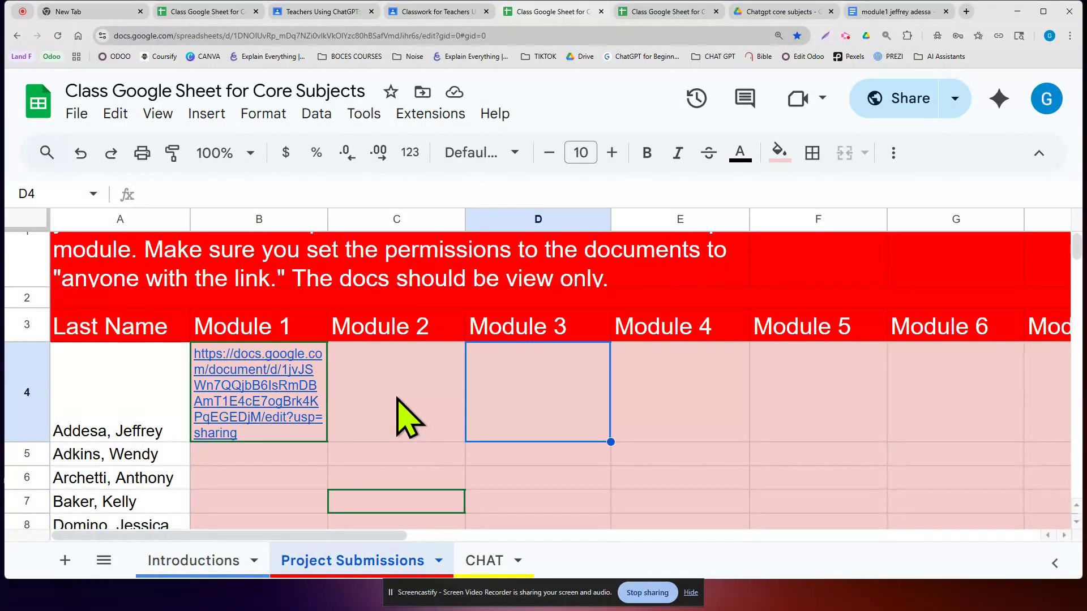
scroll(385, 431, down, 1)
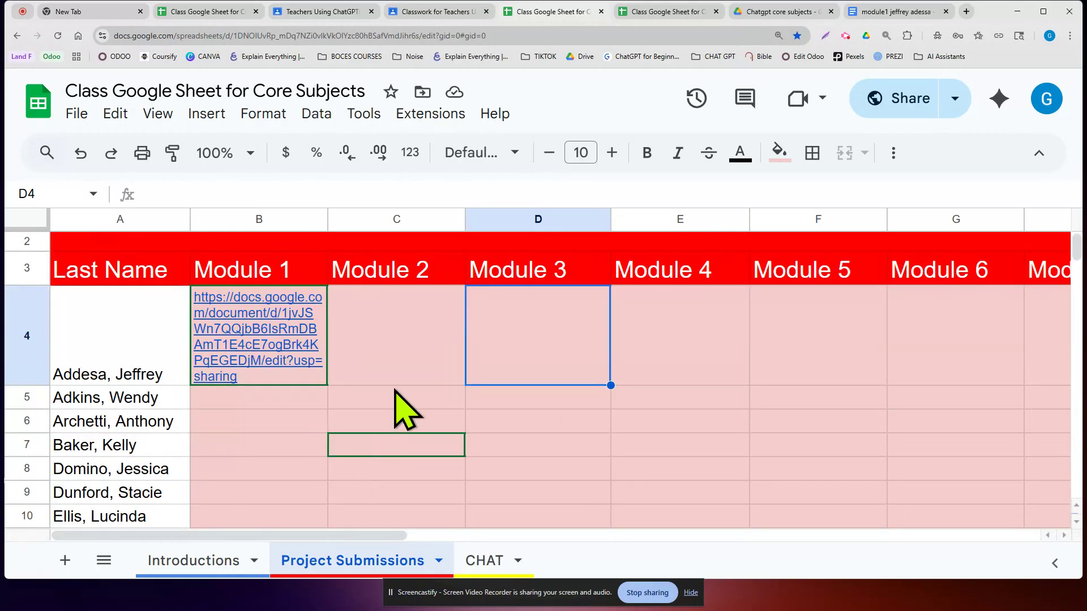
mouse_move(253, 355)
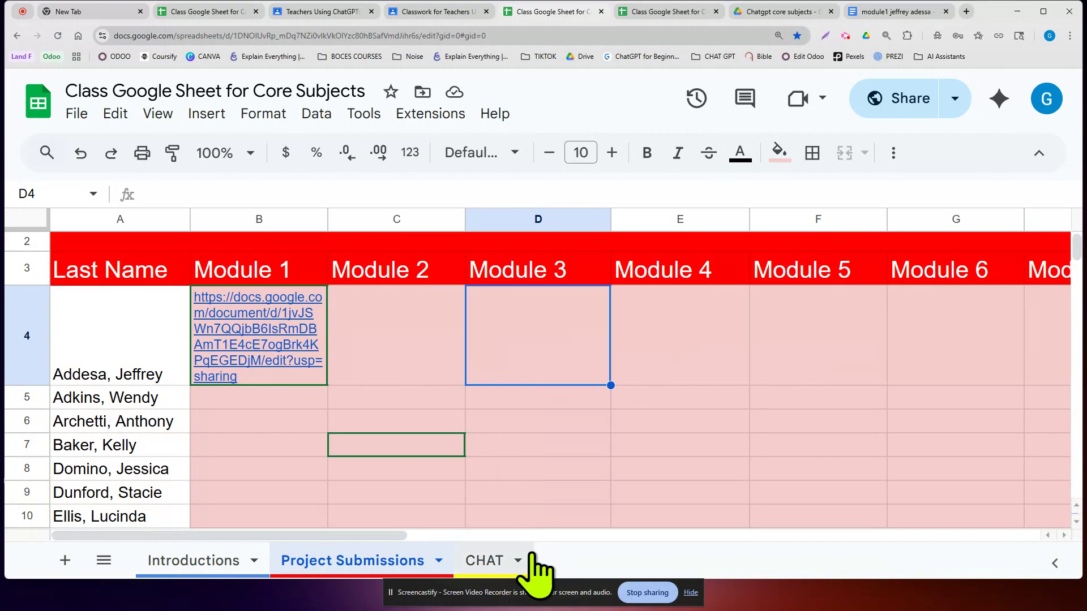
- Switch to the CHAT sheet and select Name column cells A4, A5, A4, ending on A3
click(485, 560)
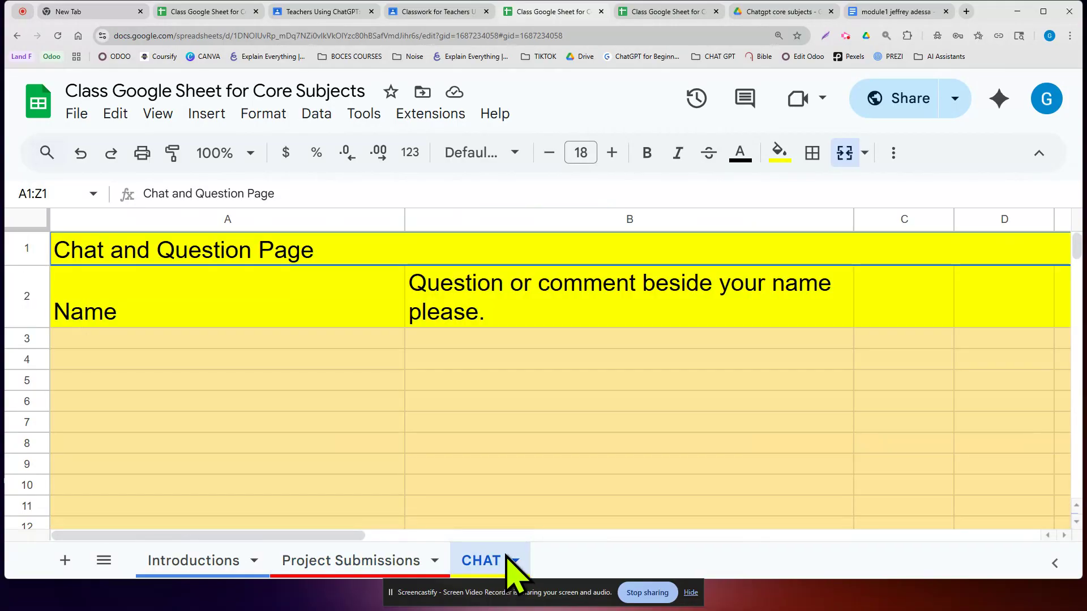
click(231, 359)
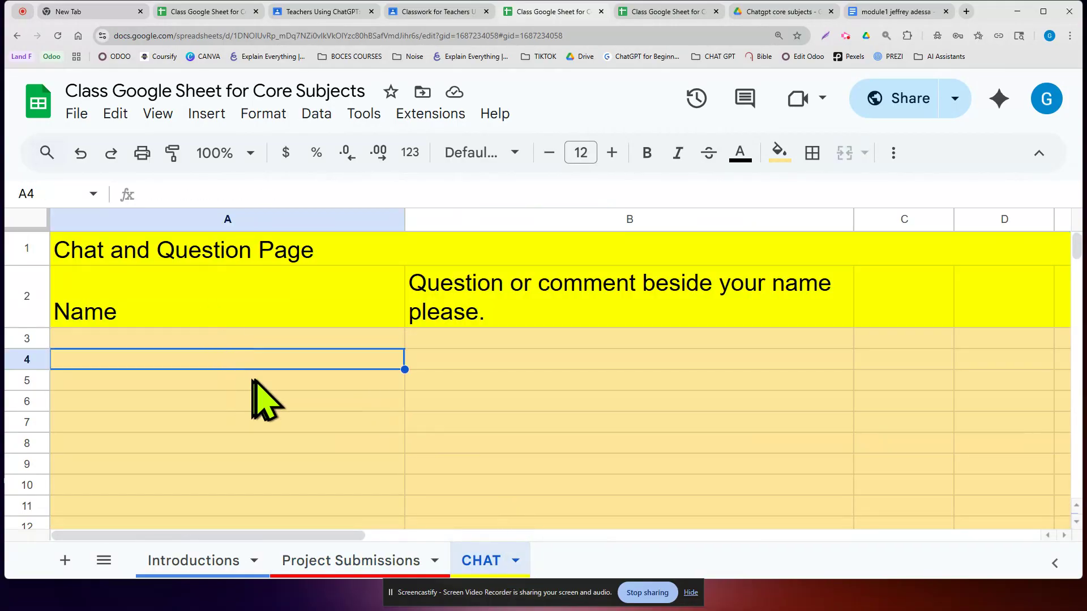
click(254, 380)
click(326, 363)
click(315, 342)
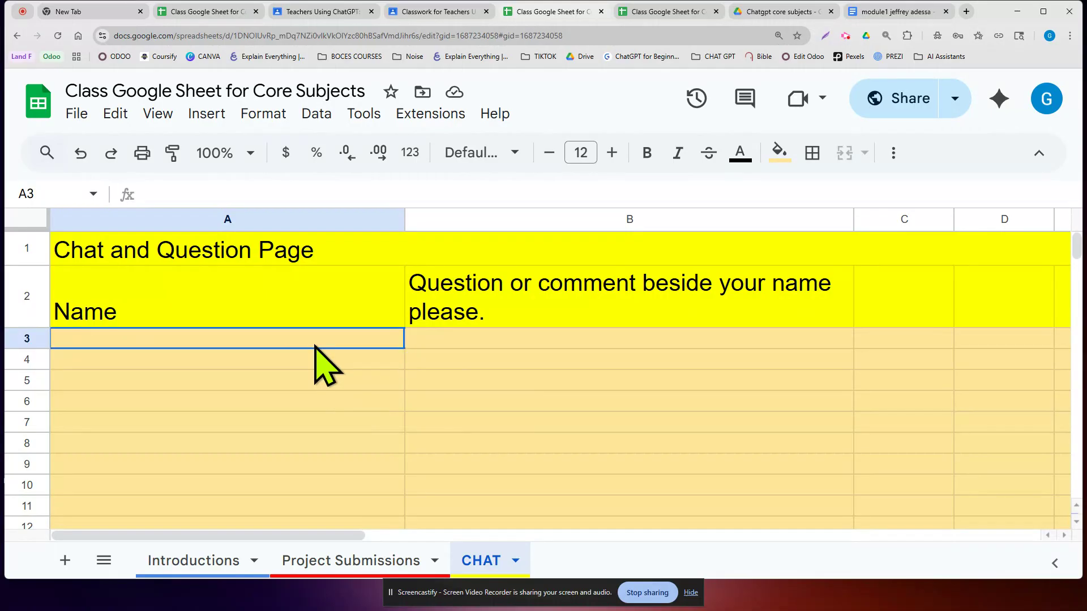